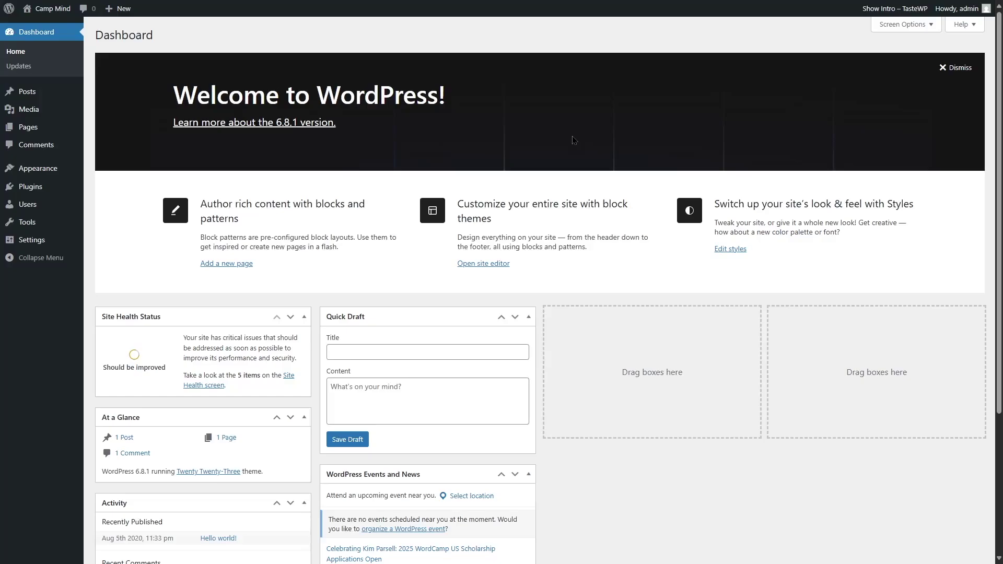
Install the Kadence theme from the Add Themes catalogue
{"action": "left_click", "coordinate": [38, 168]}
{"action": "left_click", "coordinate": [189, 41]}
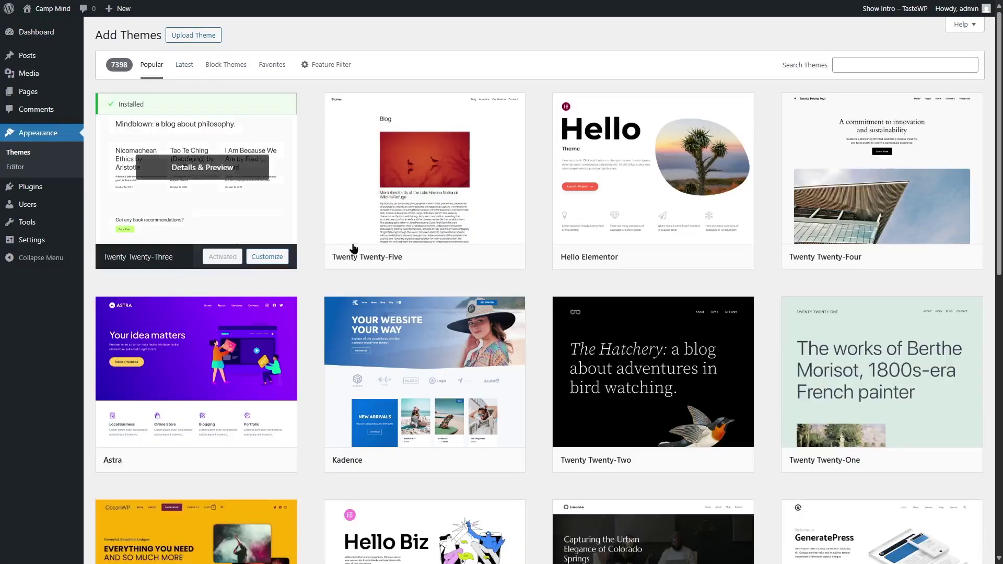
{"action": "left_click", "coordinate": [466, 459]}
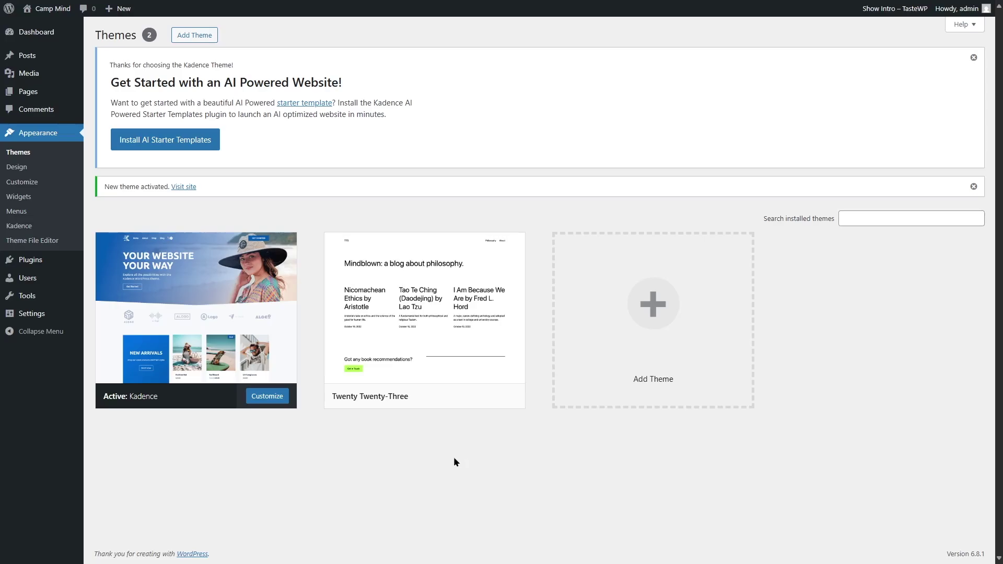
Browse Kadence's pre-designed starter templates and pick the Outdoor Shop template
{"action": "left_click", "coordinate": [195, 137]}
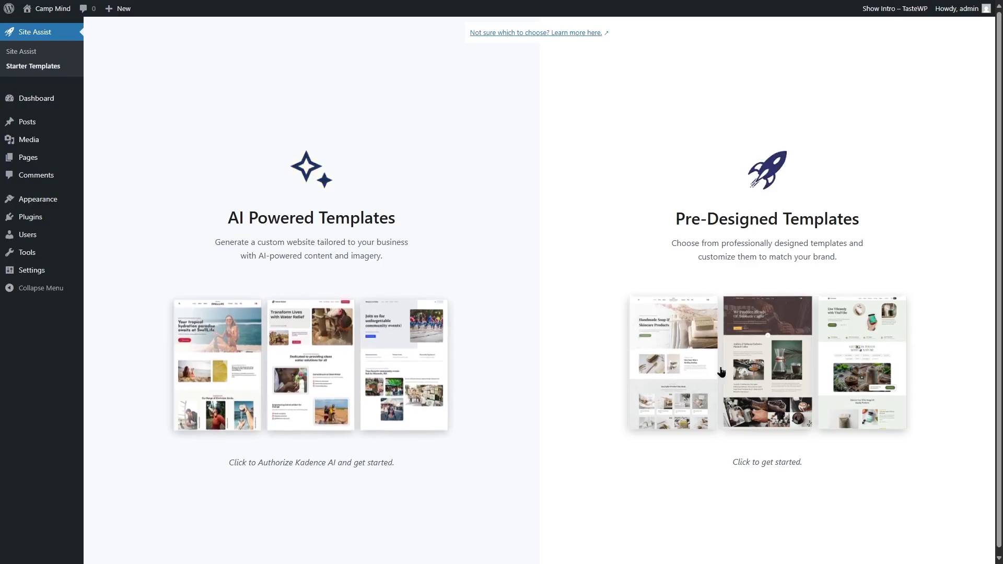
{"action": "left_click", "coordinate": [239, 287]}
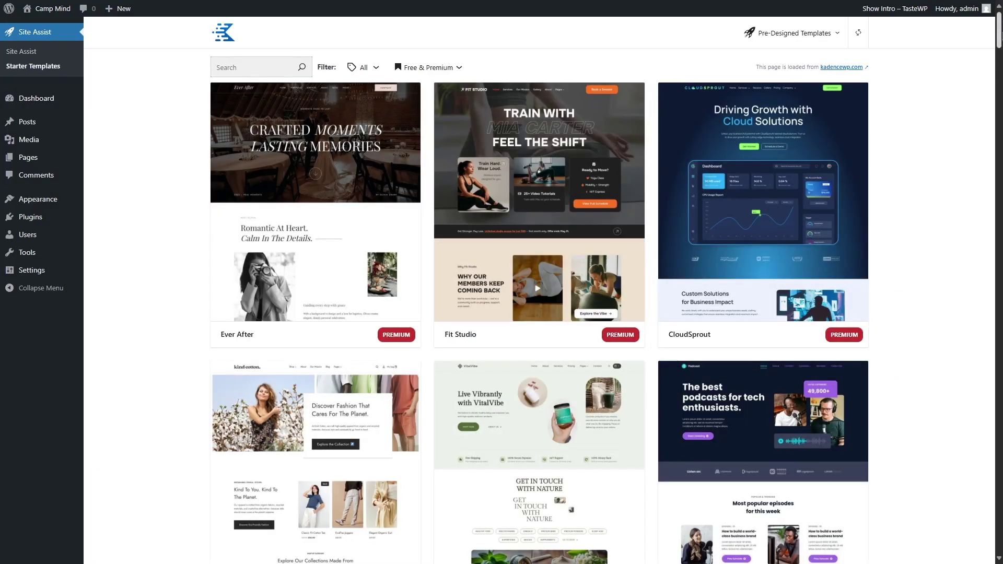
{"action": "scroll", "coordinate": [539, 306], "scroll_direction": "down", "scroll_amount": 5}
{"action": "scroll", "coordinate": [539, 305], "scroll_direction": "down", "scroll_amount": 5}
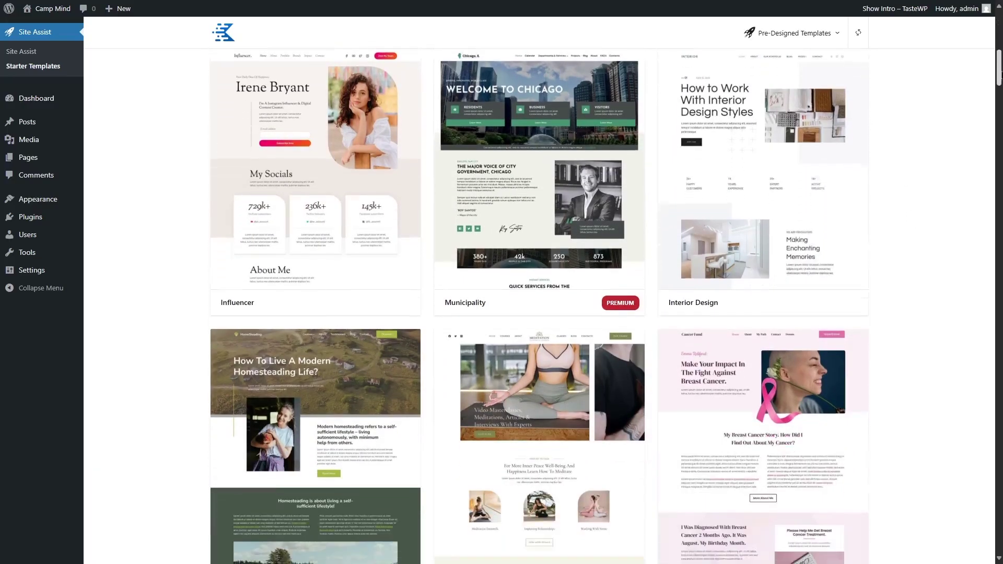
{"action": "left_click_drag", "start_coordinate": [999, 76], "coordinate": [999, 126]}
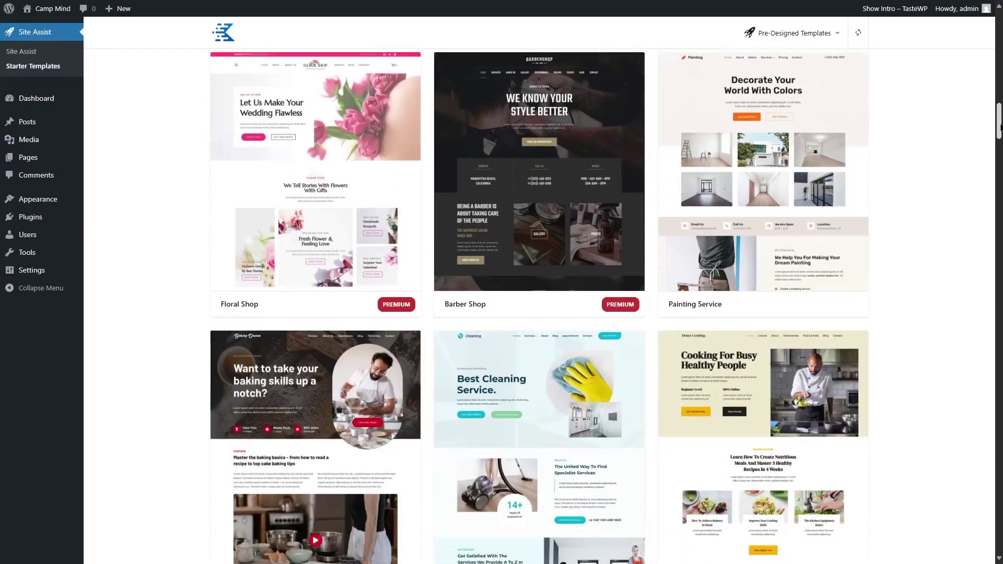
{"action": "left_click_drag", "start_coordinate": [1000, 125], "coordinate": [997, 350]}
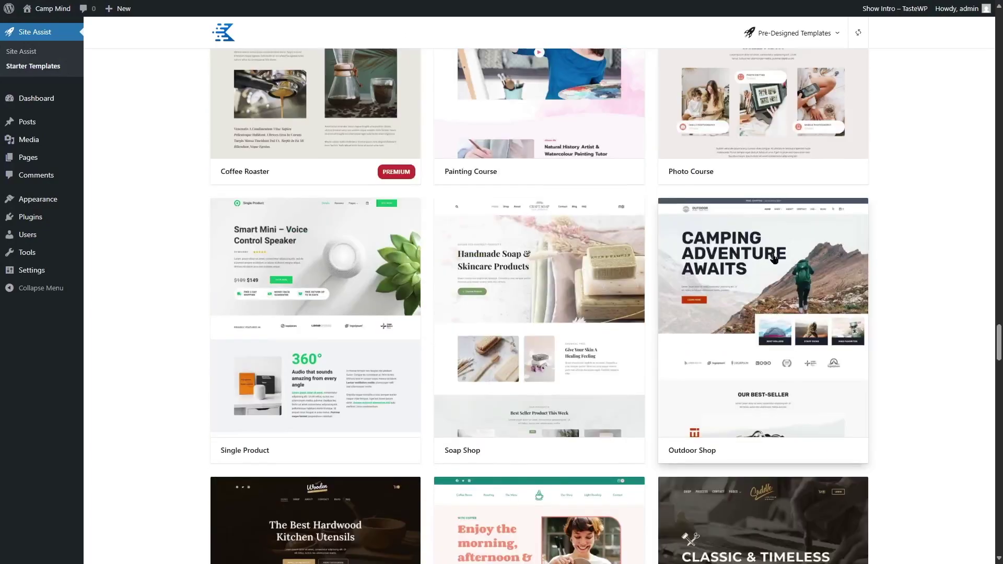
{"action": "left_click", "coordinate": [750, 309]}
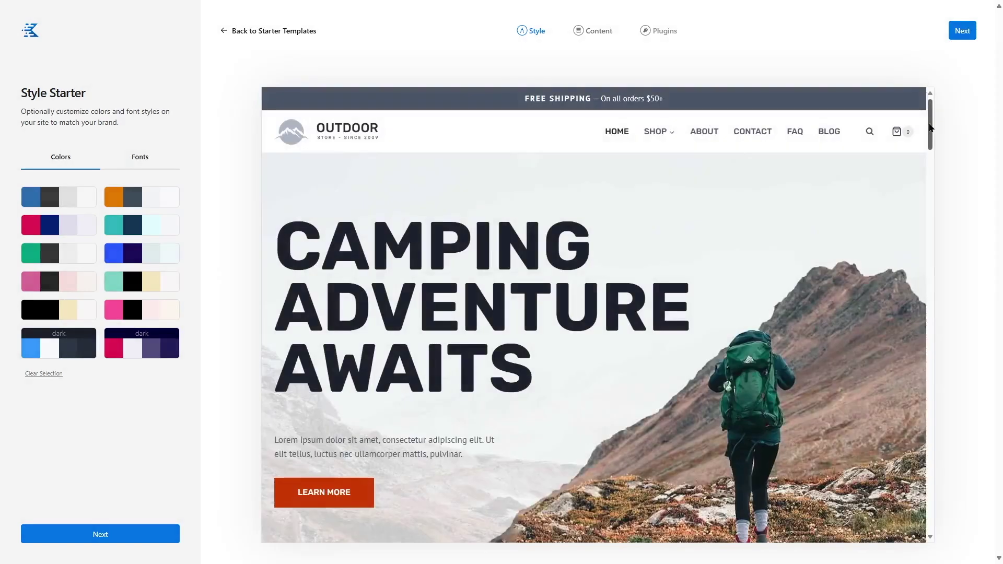
Preview the blue, then the orange colour palette on the Outdoor Shop template
{"action": "mouse_move", "coordinate": [930, 107]}
{"action": "left_mouse_down"}
{"action": "mouse_move", "coordinate": [932, 196]}
{"action": "mouse_move", "coordinate": [934, 115]}
{"action": "left_mouse_up"}
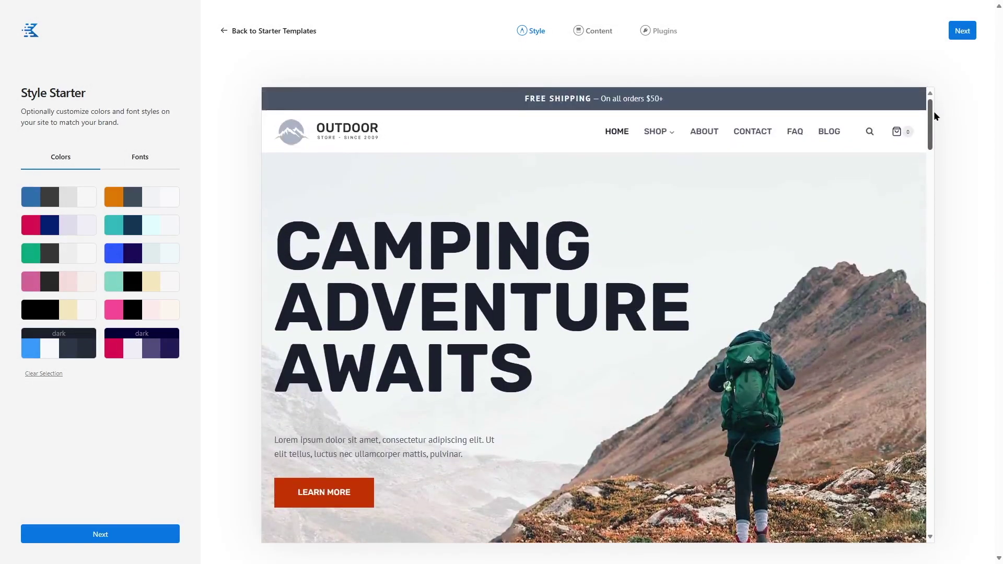
{"action": "left_click", "coordinate": [90, 206]}
{"action": "left_click", "coordinate": [119, 205]}
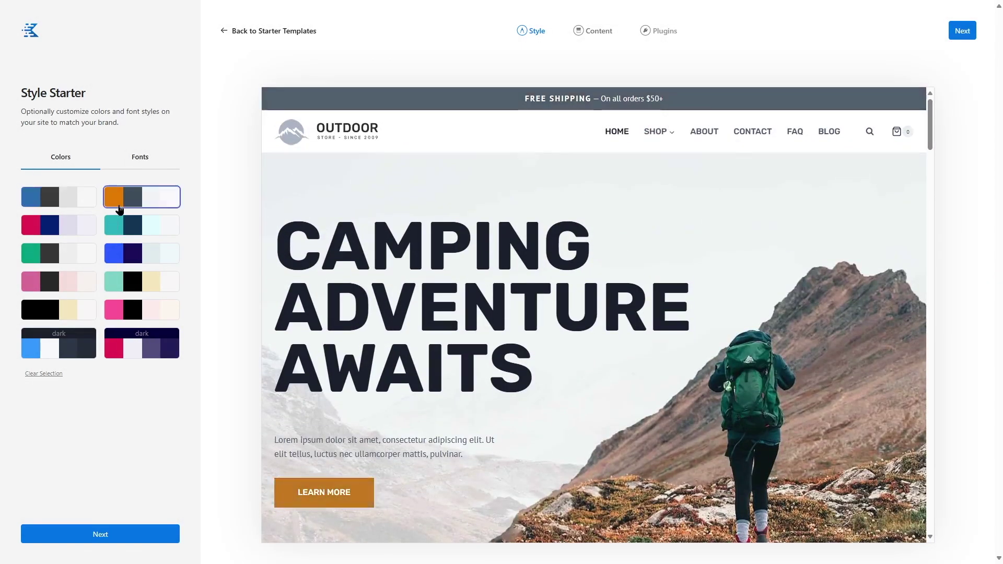
Proceed past the Content and Plugins steps, then finish, launch and start the import
{"action": "left_click", "coordinate": [129, 233]}
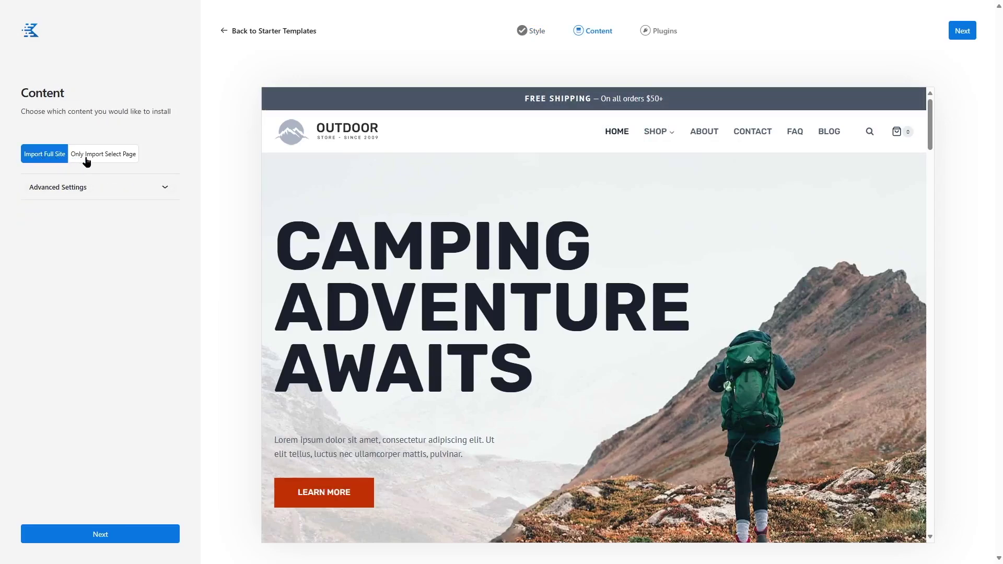
{"action": "left_click", "coordinate": [164, 536]}
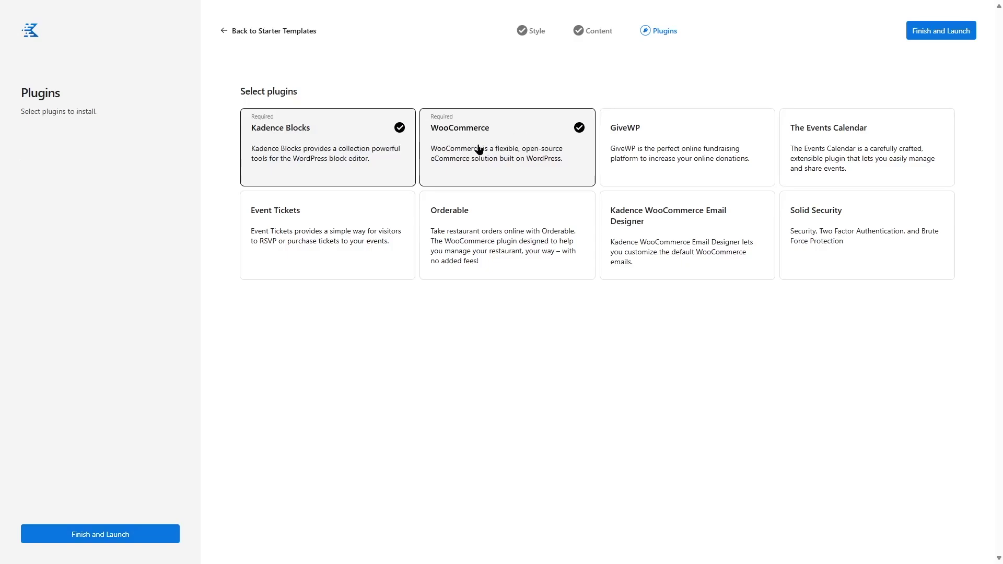
{"action": "left_click", "coordinate": [157, 535]}
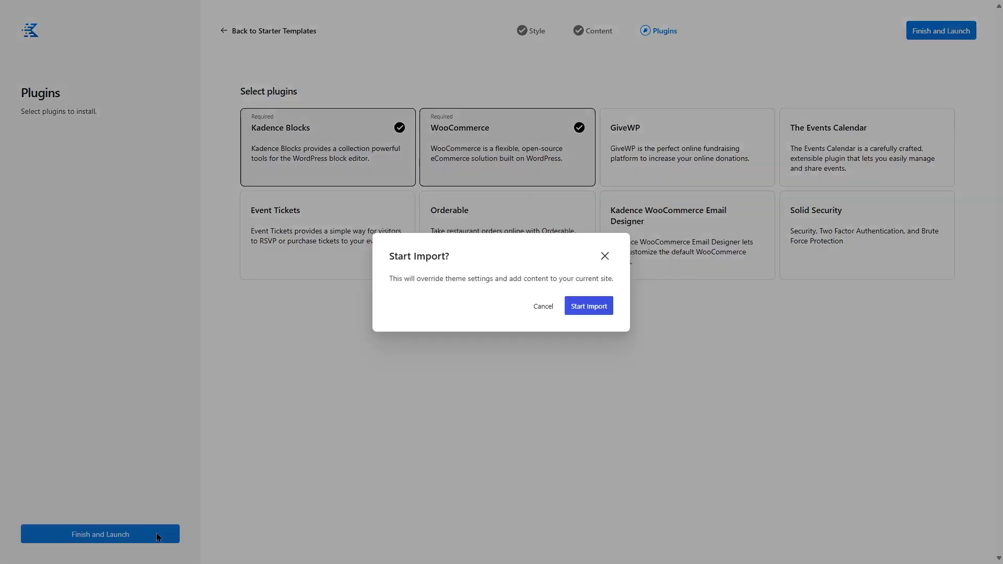
{"action": "left_click", "coordinate": [601, 307]}
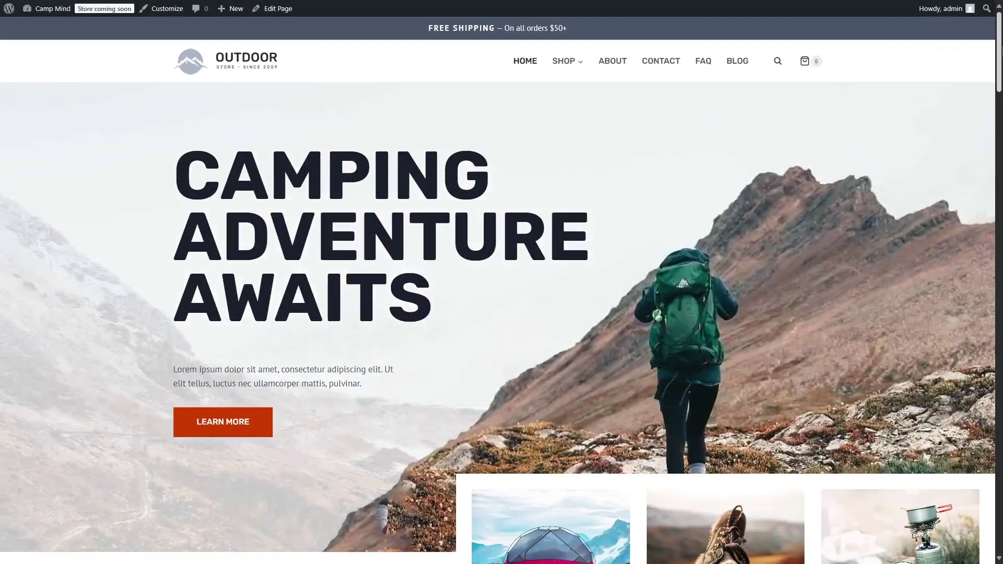
{"action": "mouse_move", "coordinate": [999, 49]}
{"action": "left_mouse_down"}
{"action": "mouse_move", "coordinate": [999, 509]}
{"action": "mouse_move", "coordinate": [999, 497]}
{"action": "left_mouse_up"}
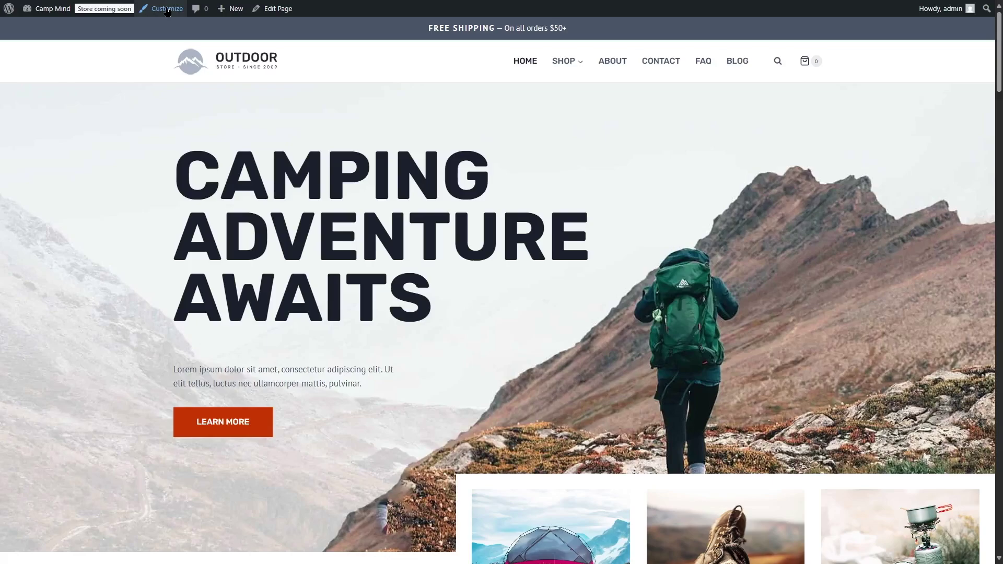
Go to the Customizer's Colors & Fonts > Colors settings
{"action": "left_click", "coordinate": [167, 9]}
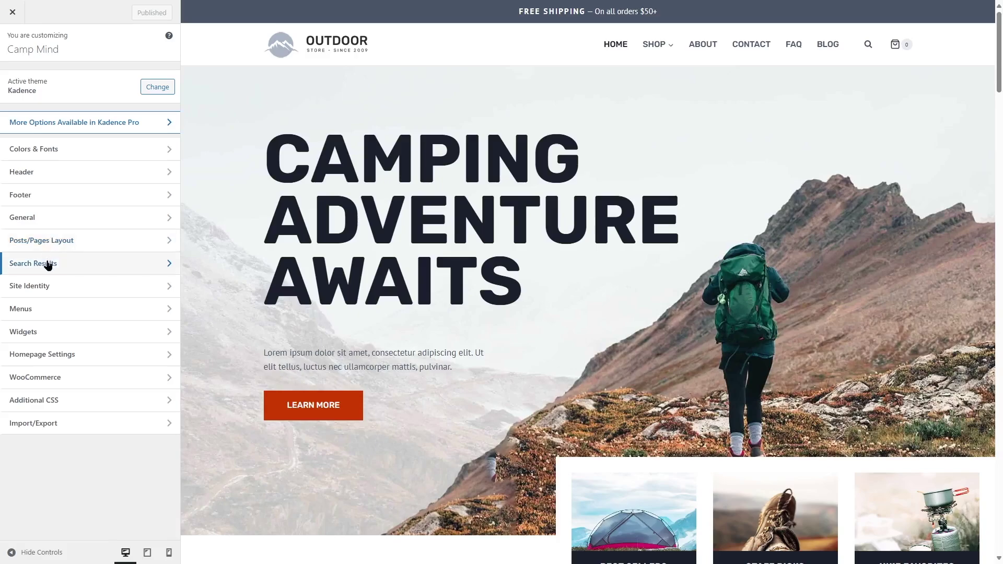
{"action": "left_click", "coordinate": [50, 154]}
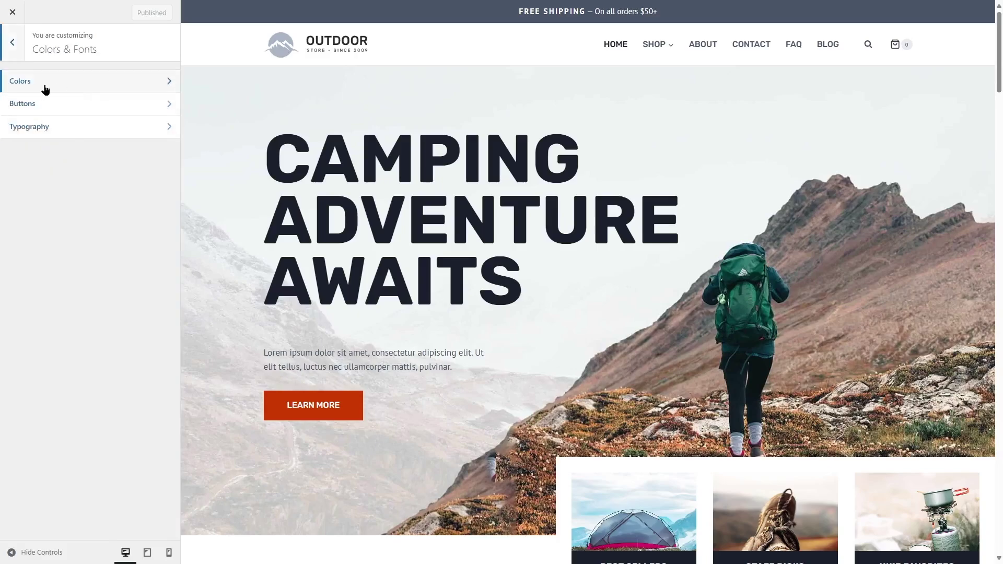
{"action": "left_click", "coordinate": [91, 89]}
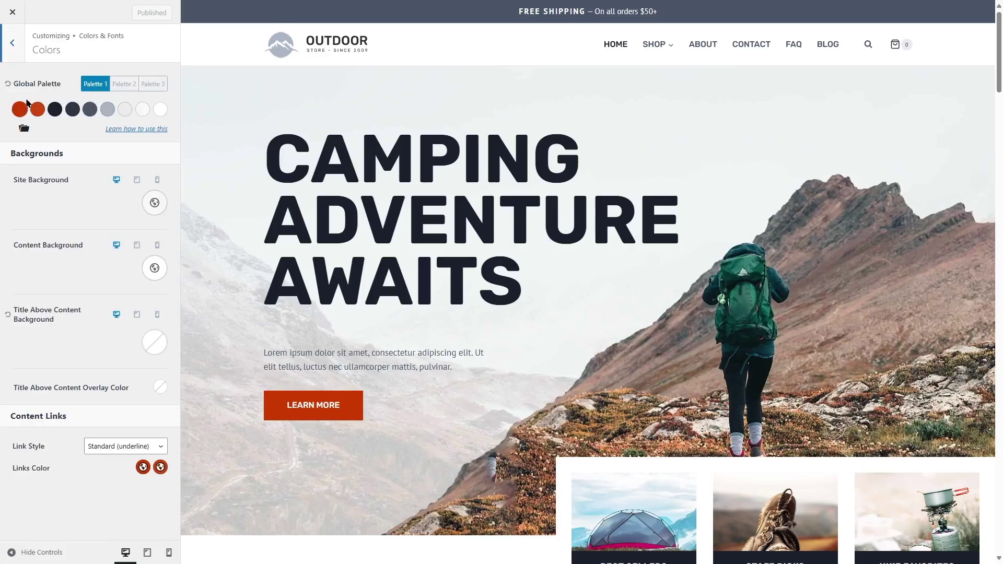
Preview Palettes 2 and 3, return to Palette 1 and edit its second accent colour
{"action": "left_click", "coordinate": [121, 86]}
{"action": "left_click", "coordinate": [94, 83]}
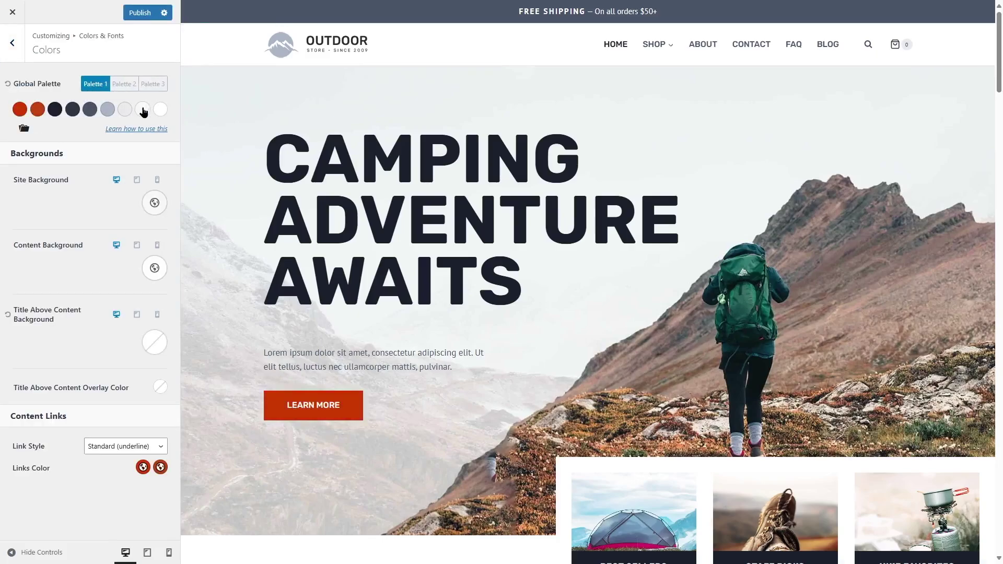
{"action": "left_click", "coordinate": [130, 84]}
{"action": "left_click", "coordinate": [152, 85]}
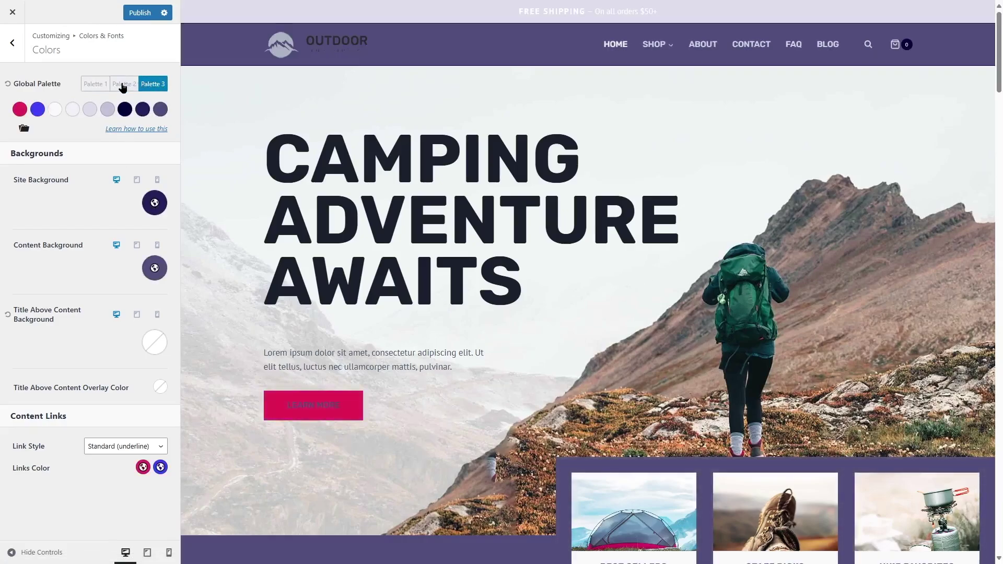
{"action": "left_click", "coordinate": [97, 84]}
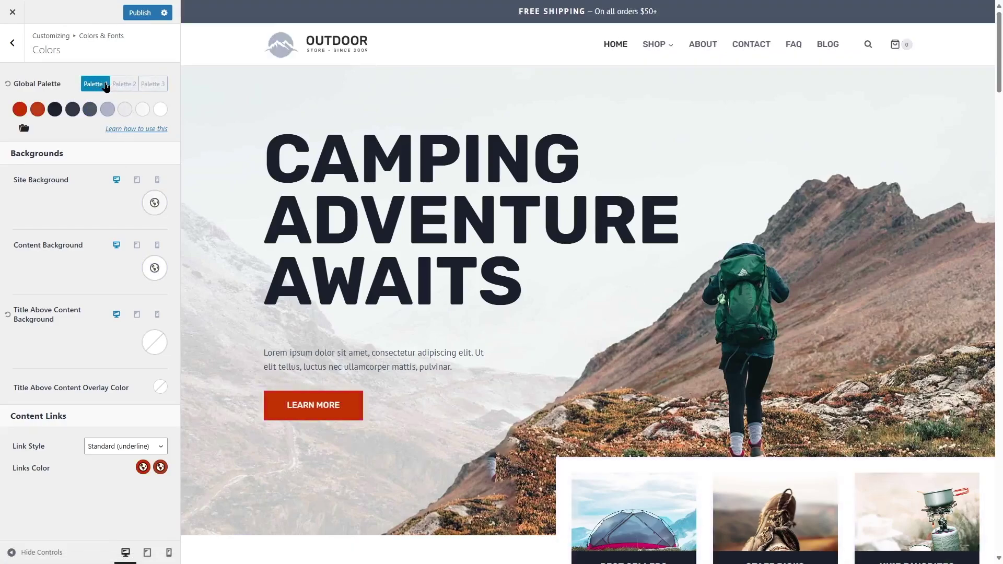
{"action": "left_click", "coordinate": [37, 109]}
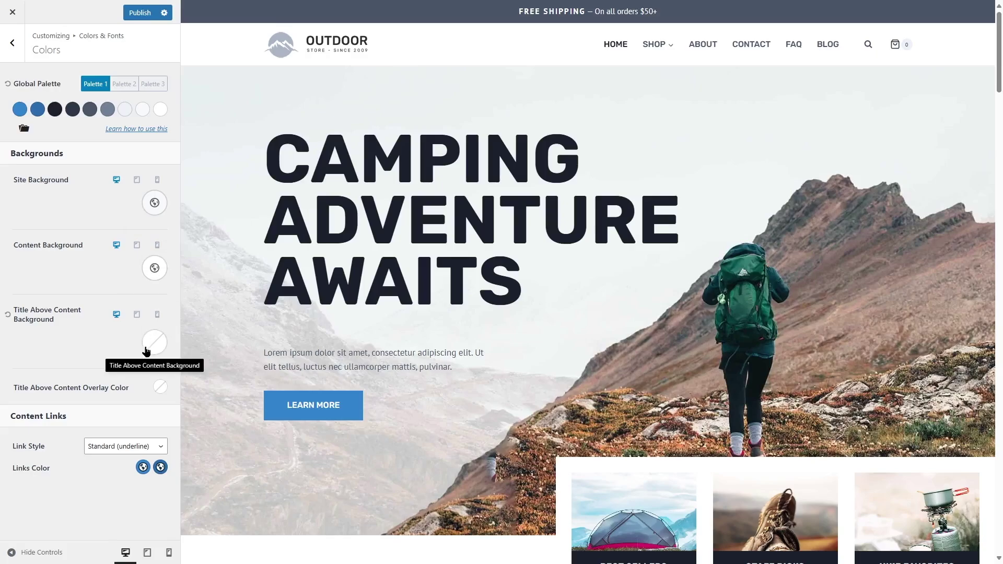
Review the button style settings under Colors & Fonts
{"action": "key", "text": "Escape"}
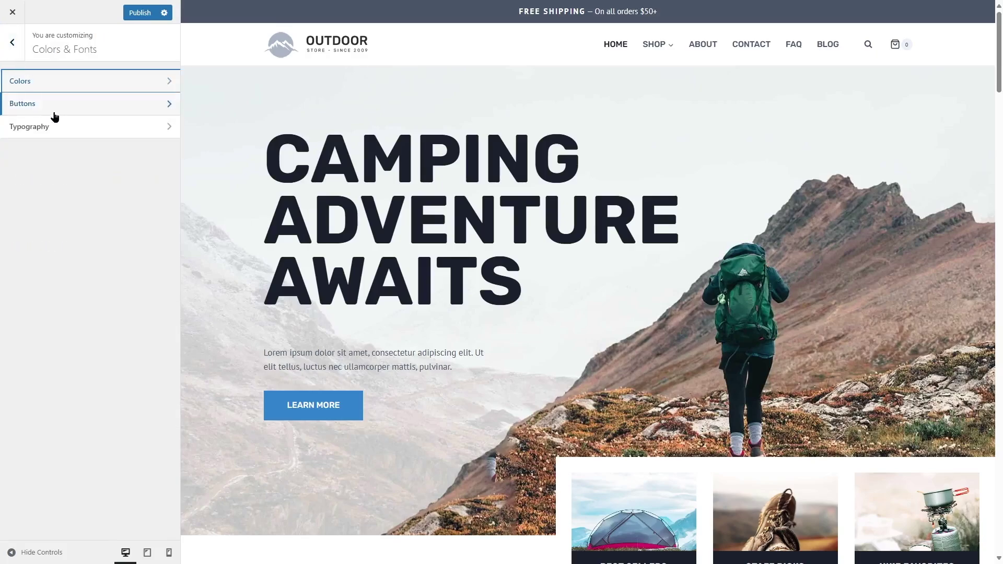
{"action": "left_click", "coordinate": [55, 115]}
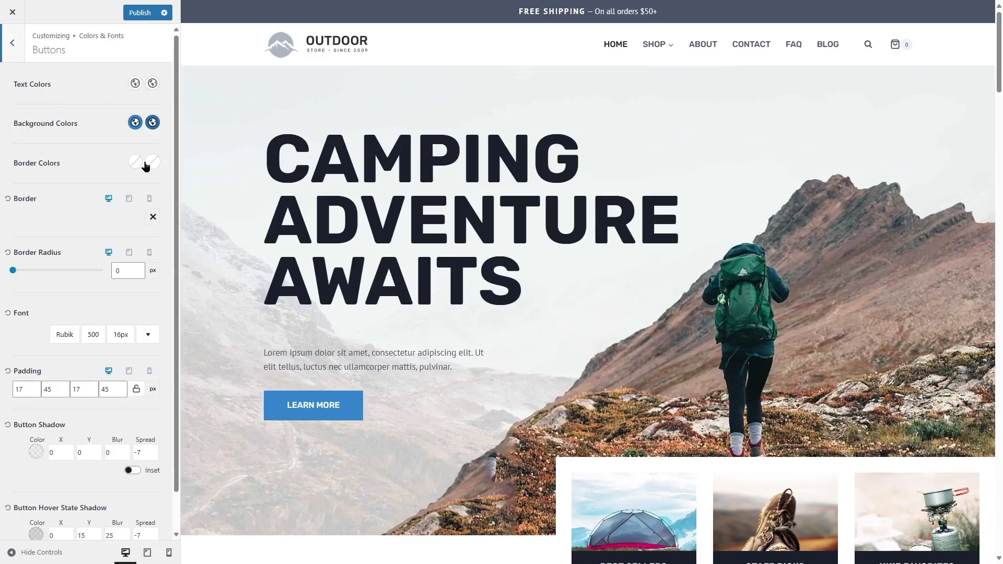
{"action": "scroll", "coordinate": [154, 263], "scroll_direction": "down", "scroll_amount": 1}
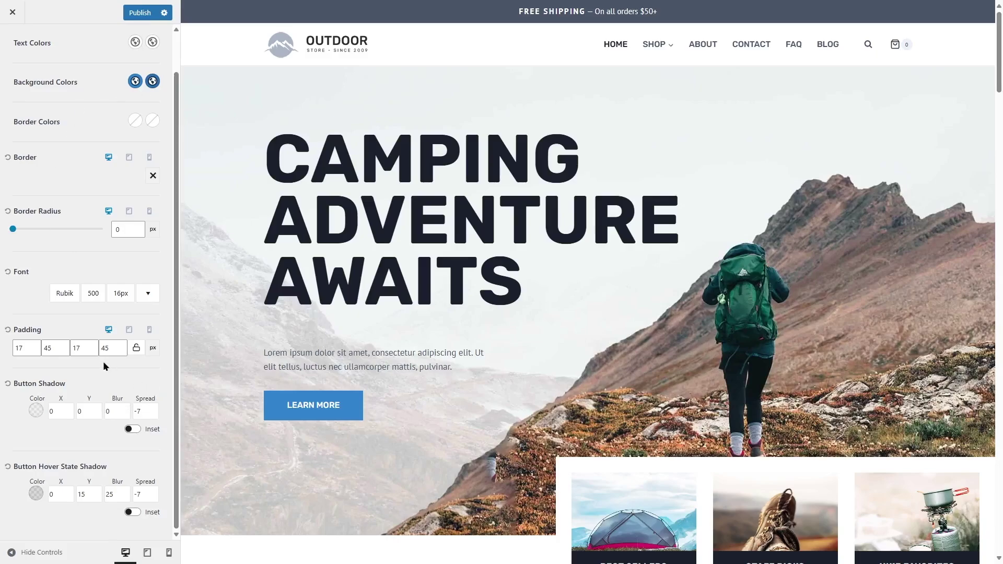
{"action": "scroll", "coordinate": [103, 365], "scroll_direction": "up", "scroll_amount": 1}
{"action": "left_click", "coordinate": [15, 58]}
Scroll through the Typography settings, then bring up the Header builder
{"action": "left_click", "coordinate": [55, 128]}
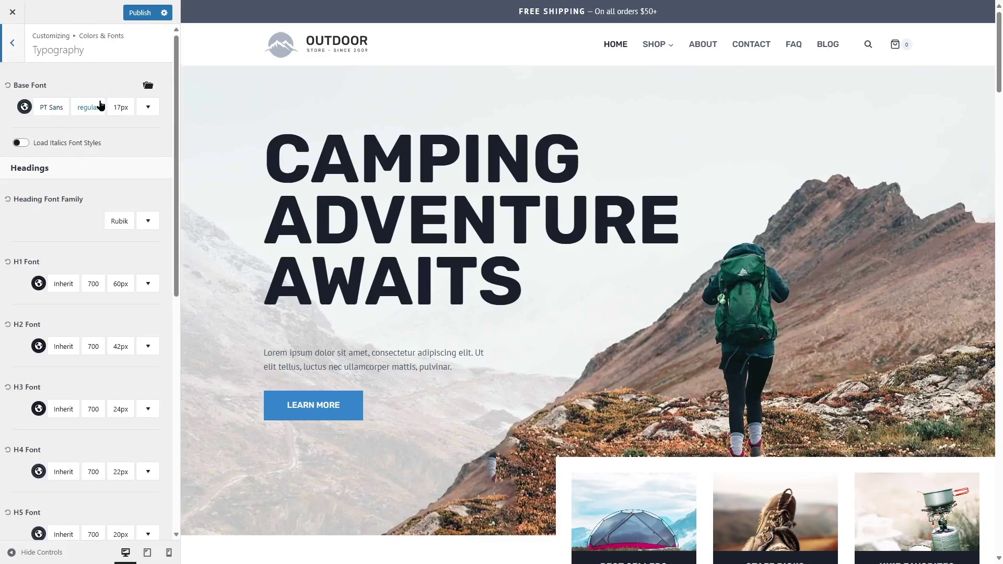
{"action": "scroll", "coordinate": [170, 231], "scroll_direction": "down", "scroll_amount": 1}
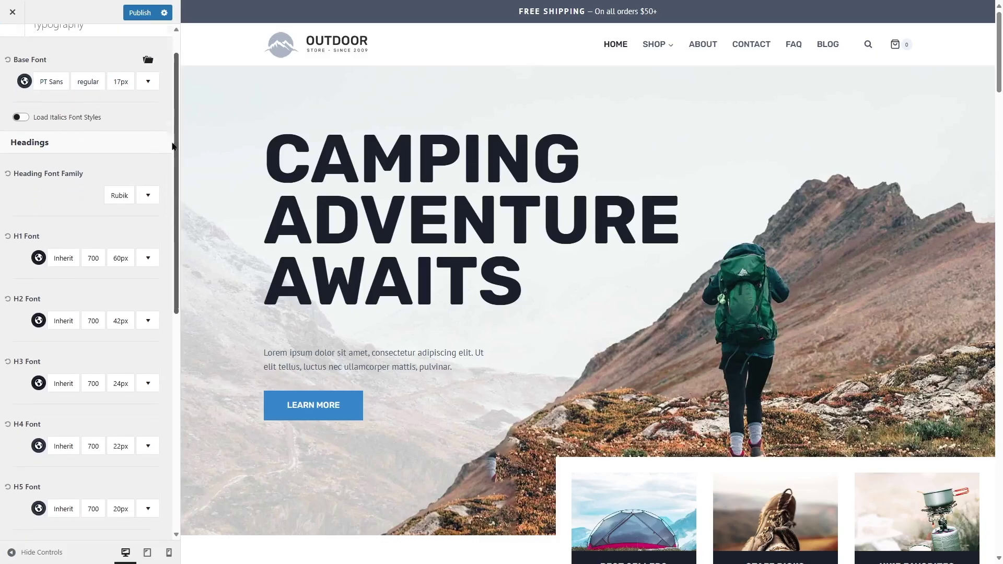
{"action": "scroll", "coordinate": [169, 231], "scroll_direction": "down", "scroll_amount": 4}
{"action": "scroll", "coordinate": [169, 231], "scroll_direction": "down", "scroll_amount": 1}
{"action": "scroll", "coordinate": [169, 236], "scroll_direction": "down", "scroll_amount": 1}
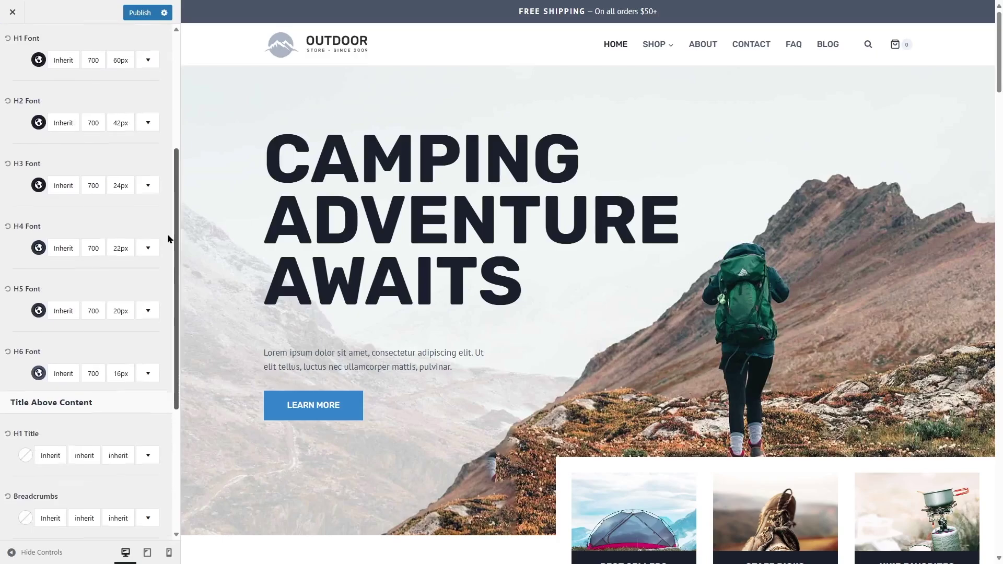
{"action": "scroll", "coordinate": [165, 243], "scroll_direction": "down", "scroll_amount": 5}
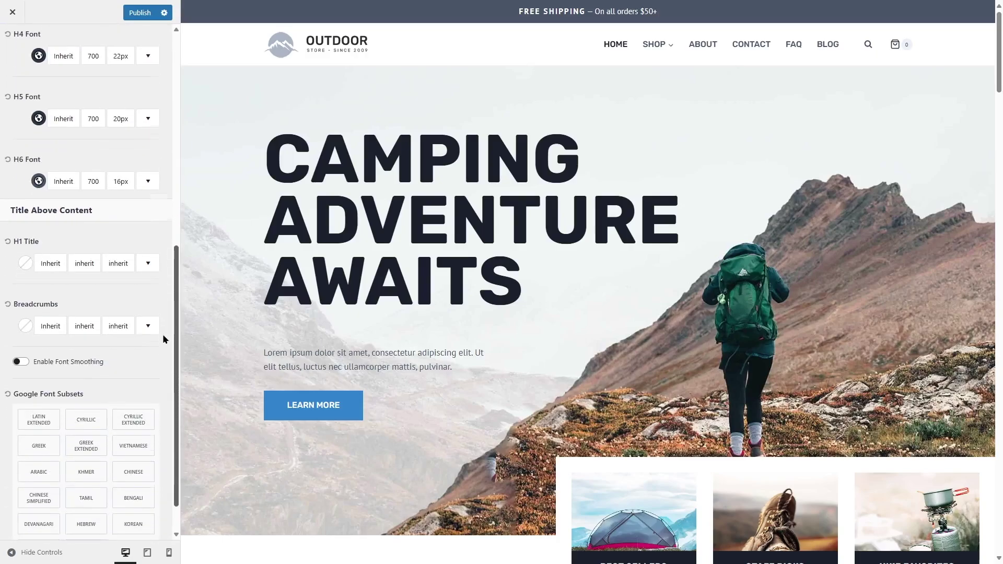
{"action": "scroll", "coordinate": [162, 340], "scroll_direction": "down", "scroll_amount": 1}
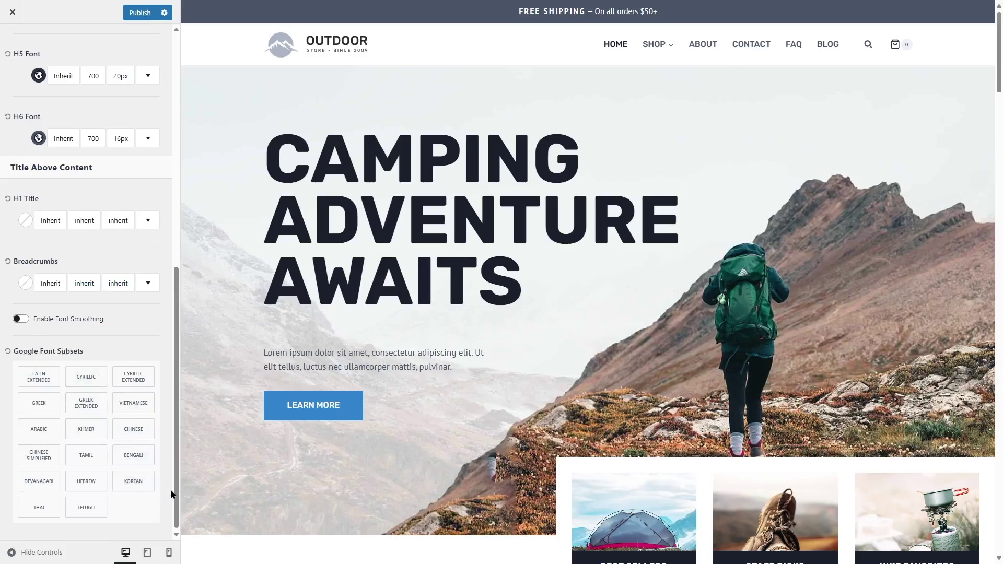
{"action": "key", "text": "Escape"}
{"action": "left_click", "coordinate": [89, 179]}
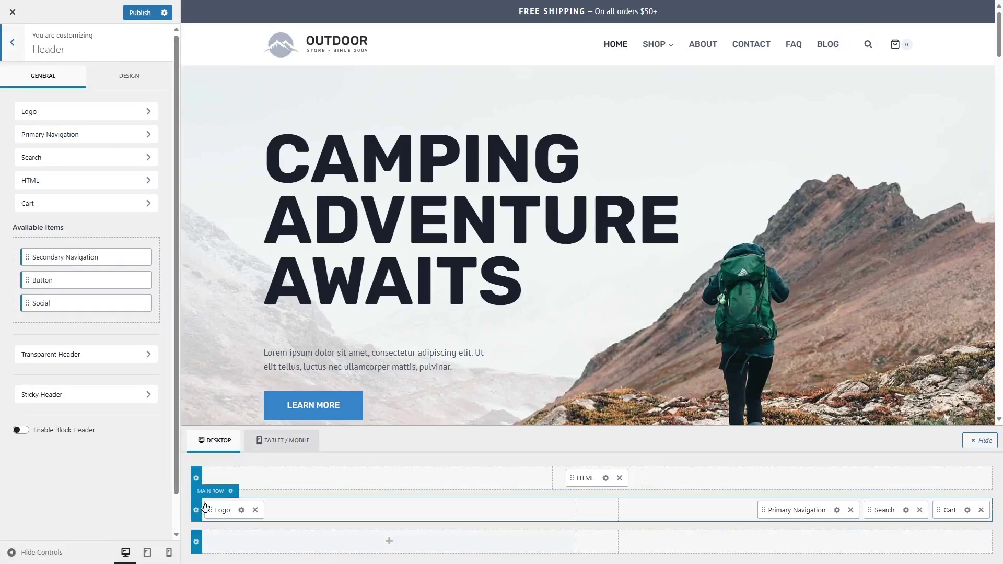
Move the logo to the header's centre column and back, and view the row's addable items
{"action": "left_click_drag", "start_coordinate": [209, 509], "coordinate": [584, 510]}
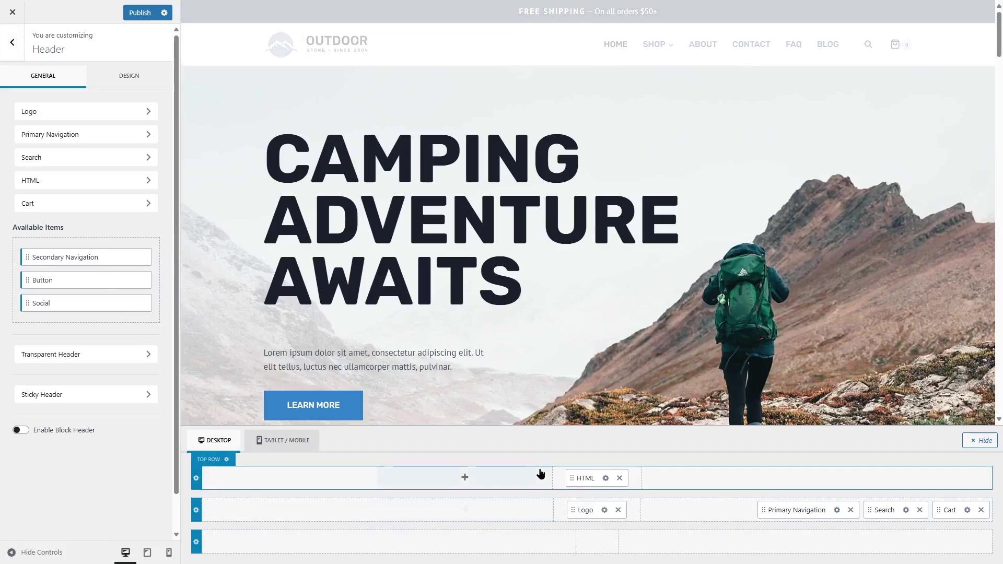
{"action": "left_click_drag", "start_coordinate": [574, 510], "coordinate": [233, 521]}
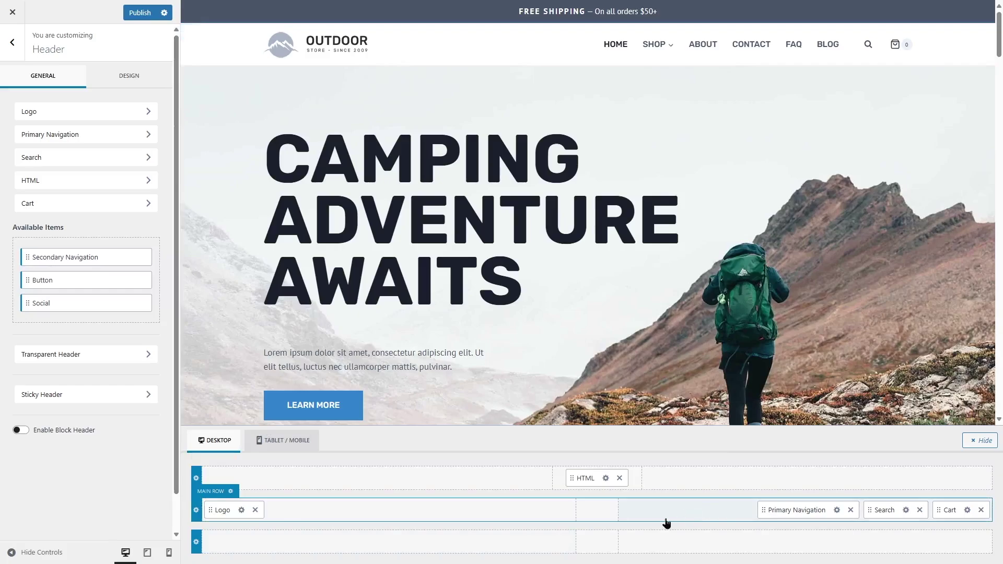
{"action": "left_click", "coordinate": [389, 542]}
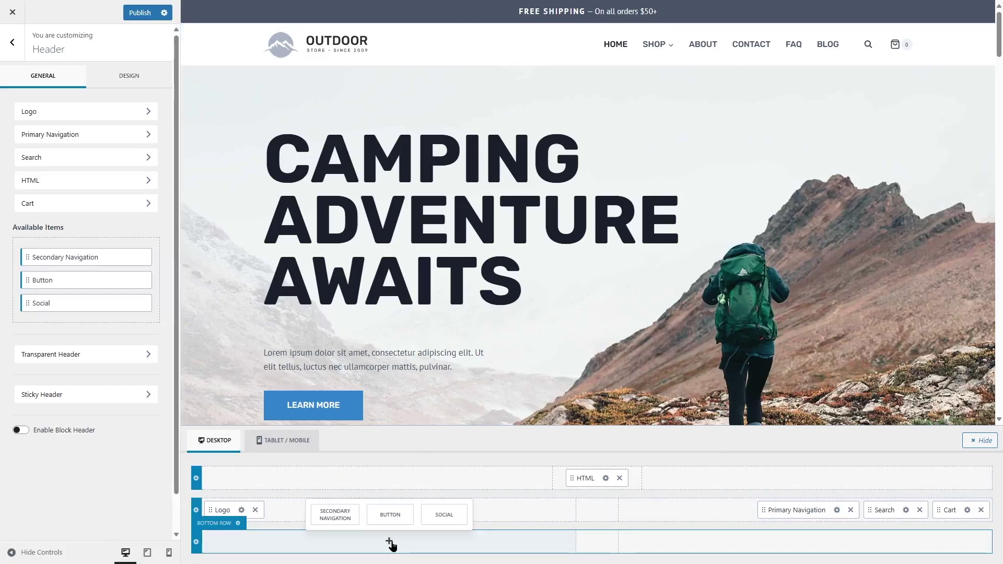
{"action": "left_click", "coordinate": [531, 498]}
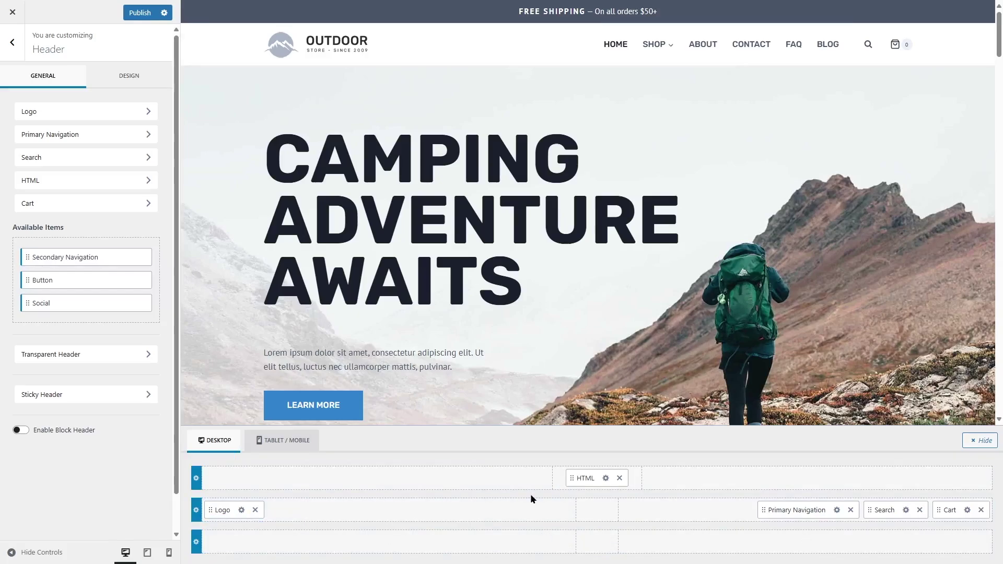
Toggle the Transparent Header on and back off
{"action": "left_click", "coordinate": [129, 77]}
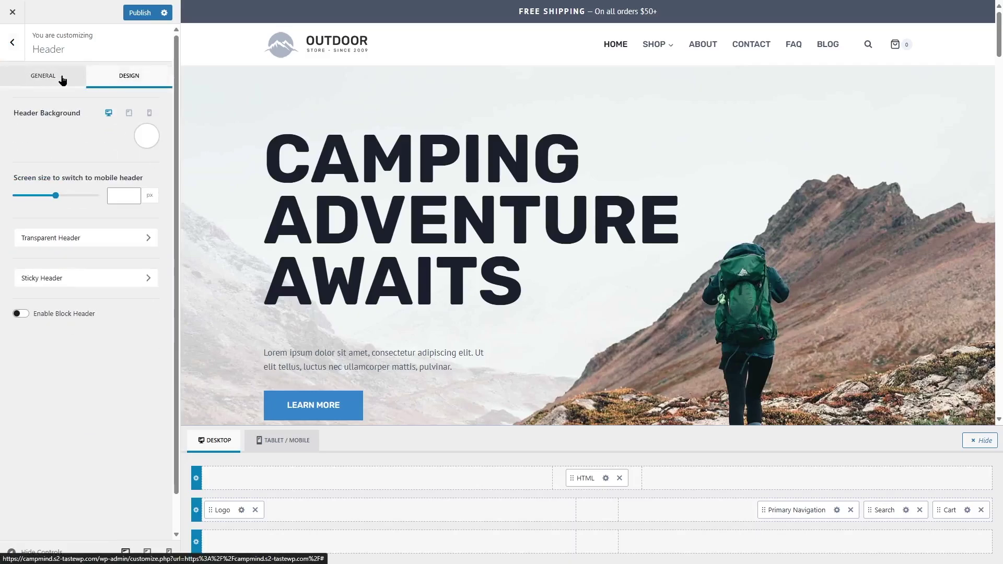
{"action": "left_click", "coordinate": [112, 238]}
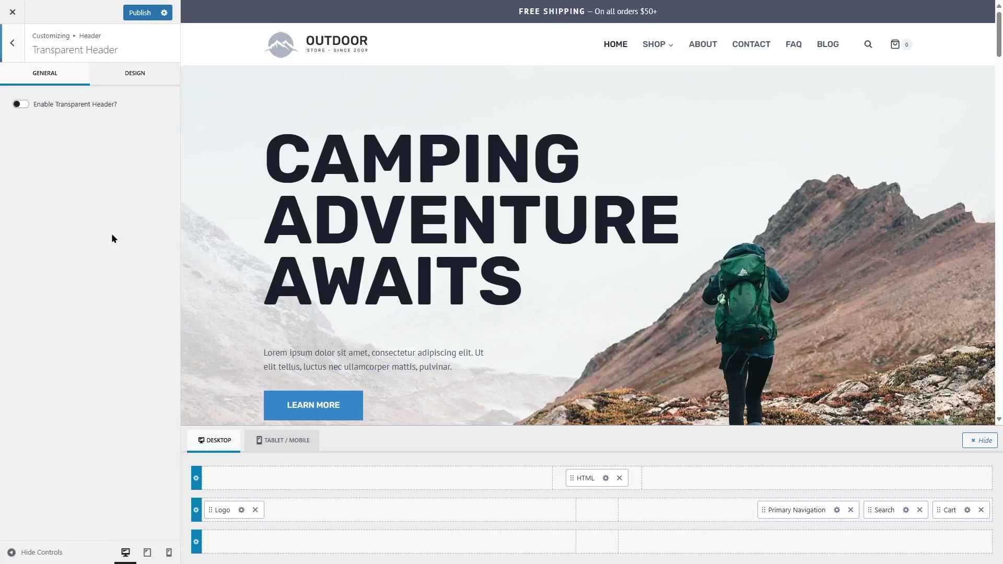
{"action": "left_click", "coordinate": [21, 105]}
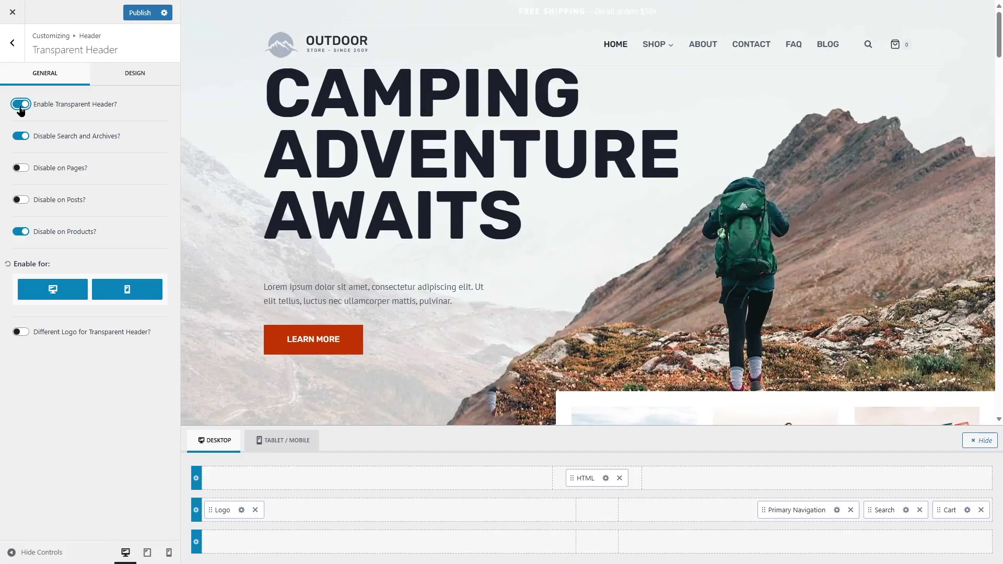
{"action": "left_click", "coordinate": [21, 104]}
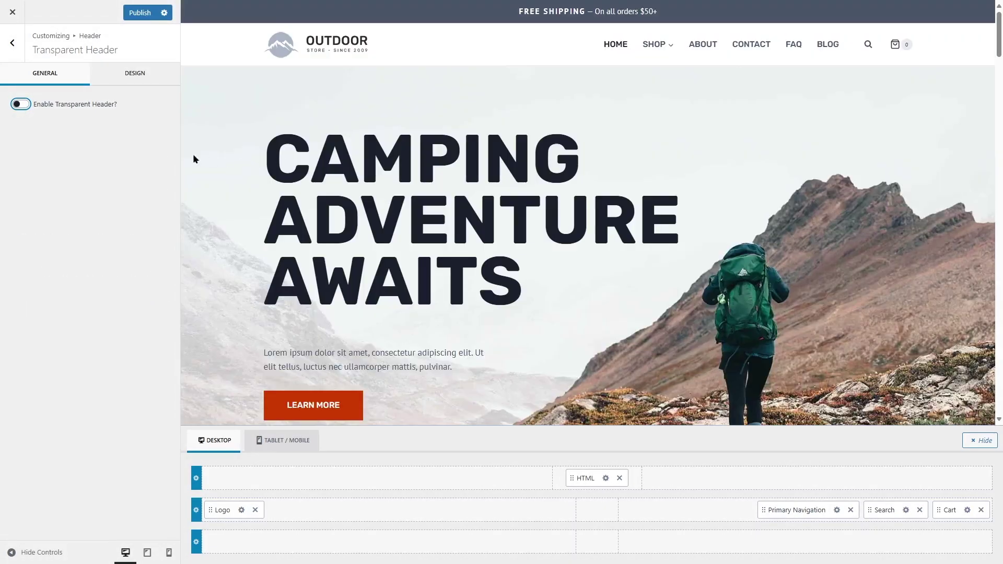
{"action": "key", "text": "Escape"}
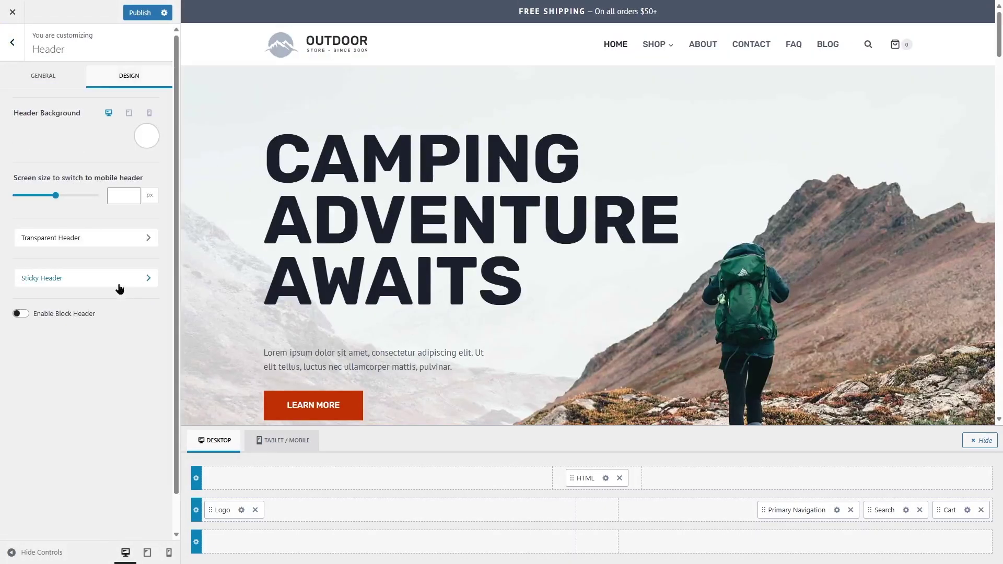
Check the Sticky Header choices, leaving it set to No
{"action": "left_click", "coordinate": [118, 284]}
{"action": "left_click", "coordinate": [141, 124]}
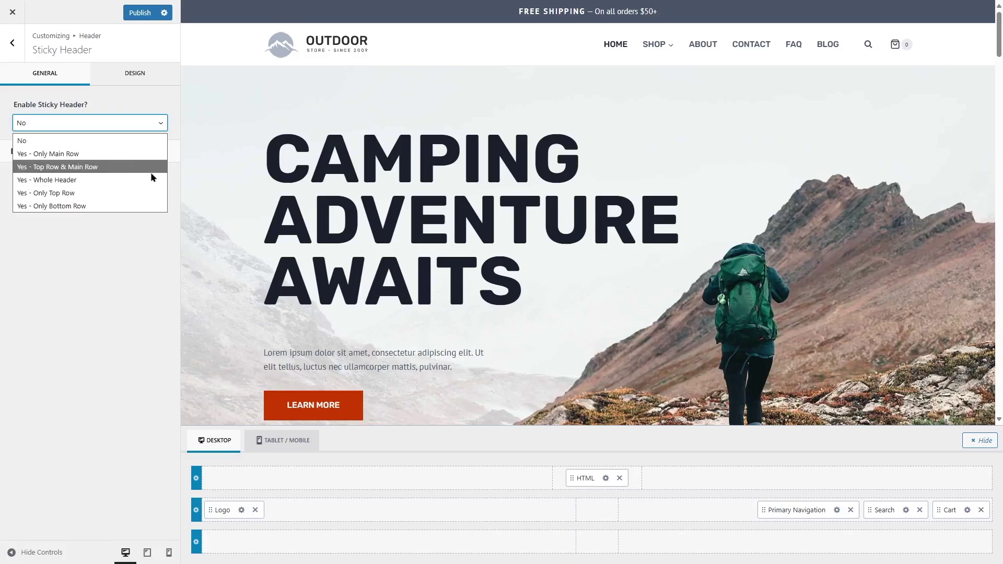
{"action": "left_click", "coordinate": [94, 237]}
Bring up the Footer builder's two-column Footer Bottom row settings
{"action": "left_click", "coordinate": [14, 43]}
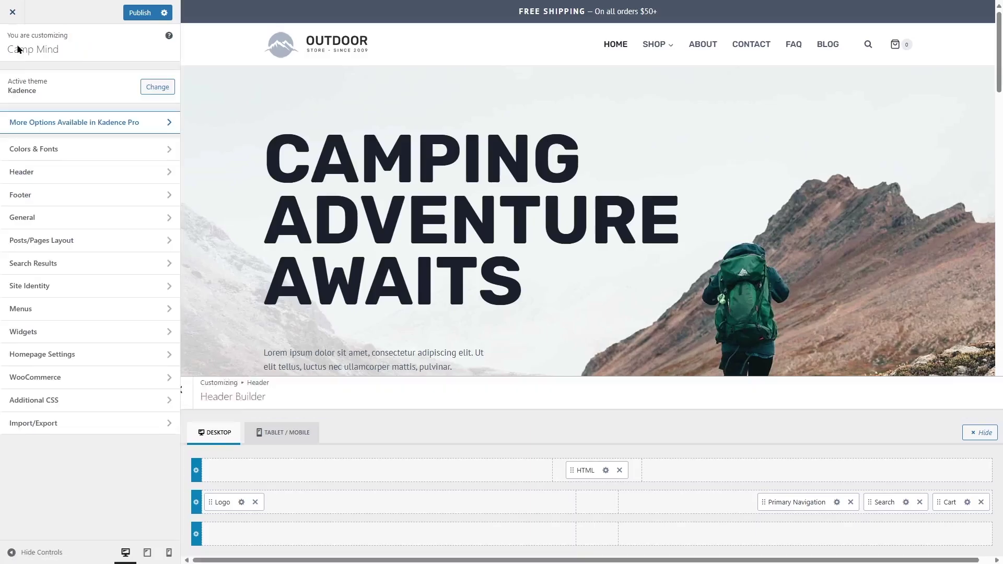
{"action": "left_click", "coordinate": [74, 194]}
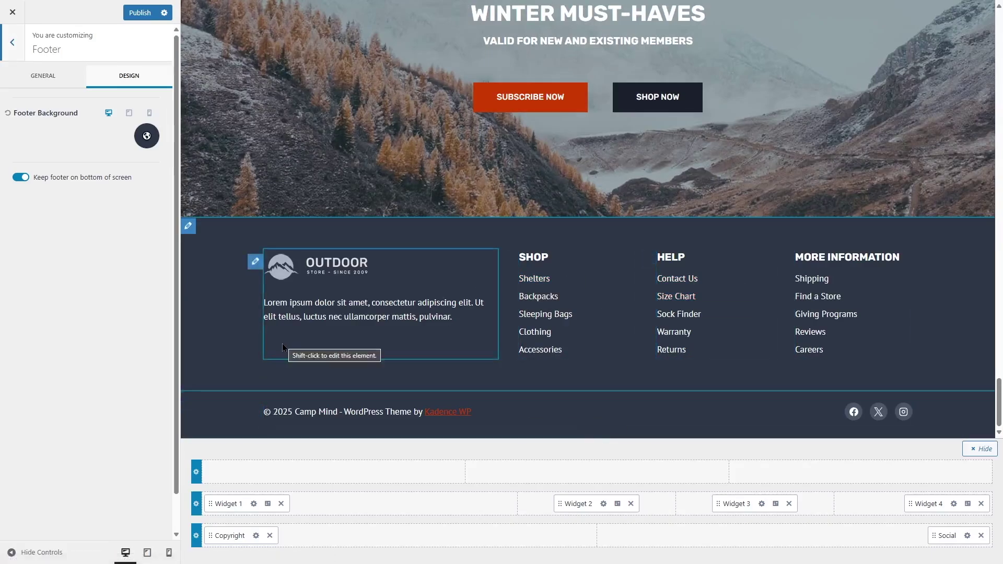
{"action": "left_click", "coordinate": [196, 536]}
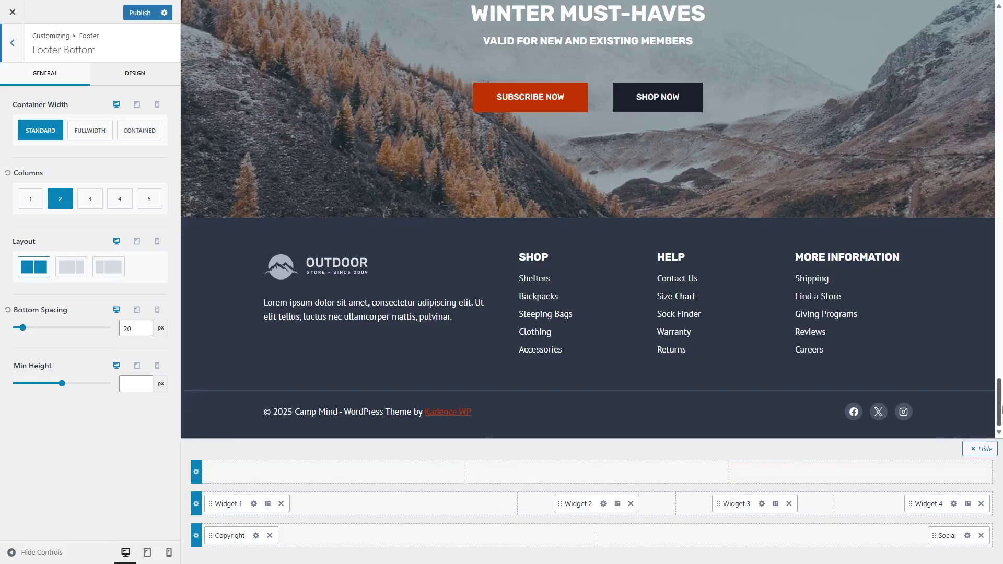
{"action": "left_click_drag", "start_coordinate": [999, 409], "coordinate": [999, 37]}
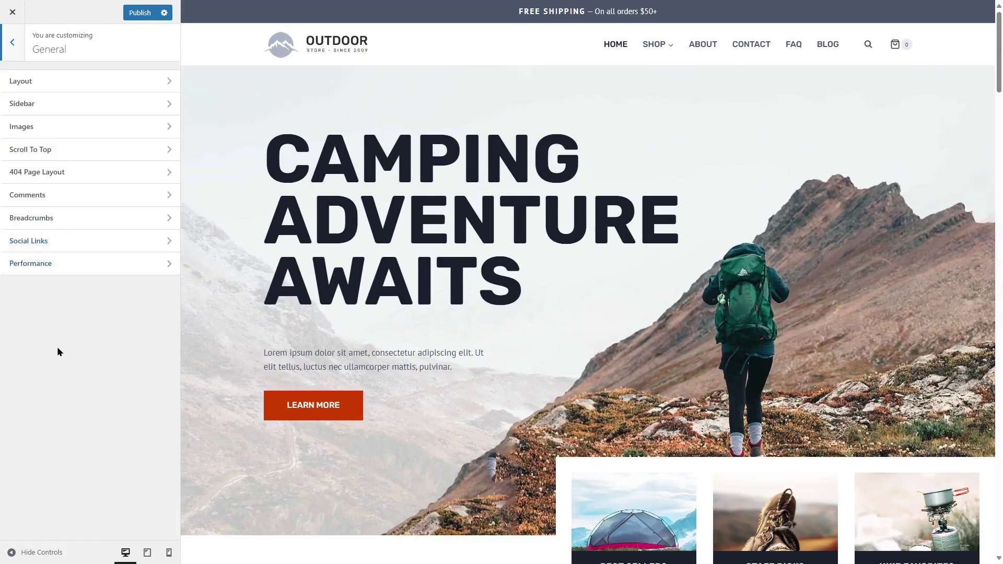
Look over the Layout, Sidebar and Images settings under General
{"action": "left_click", "coordinate": [167, 81]}
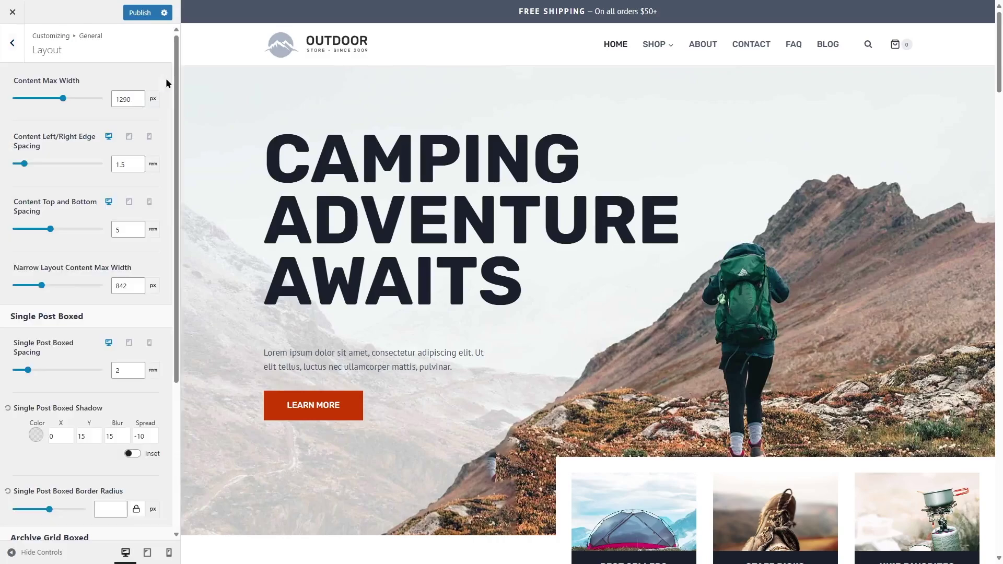
{"action": "left_click", "coordinate": [12, 43]}
{"action": "left_click", "coordinate": [44, 99]}
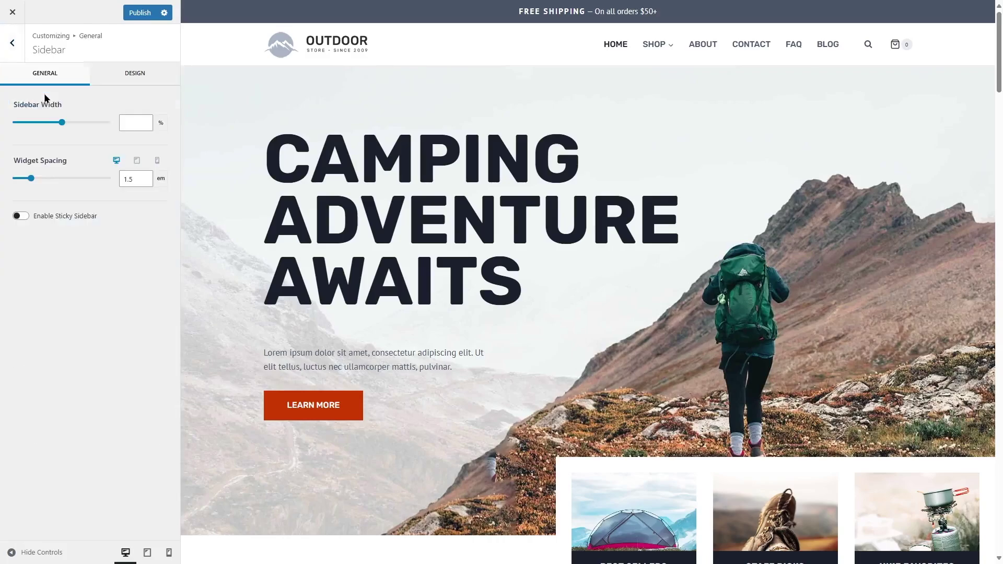
{"action": "left_click", "coordinate": [23, 51]}
{"action": "left_click", "coordinate": [36, 126]}
{"action": "left_click", "coordinate": [12, 44]}
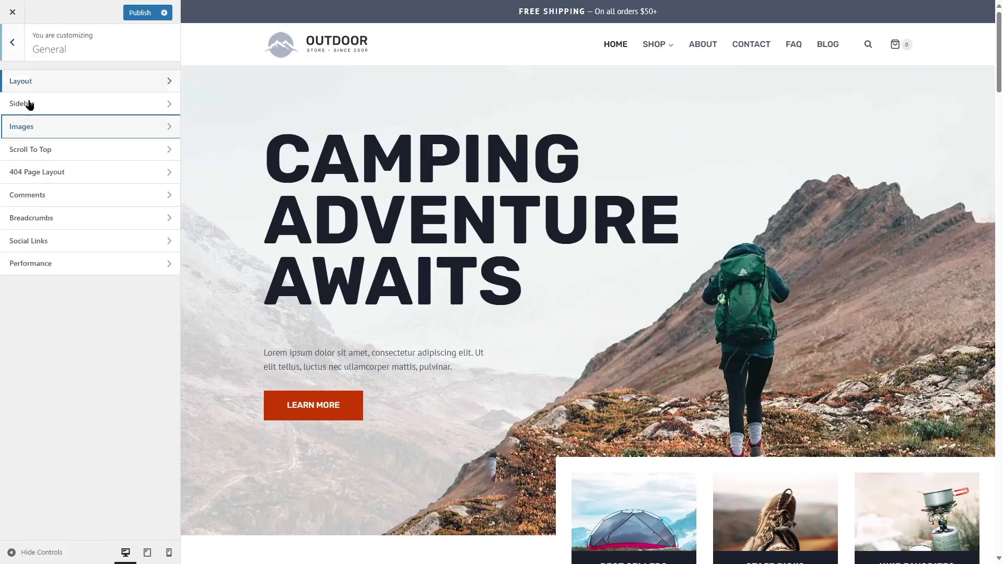
Enable Scroll To Top and back out to the main Customizer list
{"action": "left_click", "coordinate": [67, 155]}
{"action": "left_click", "coordinate": [20, 104]}
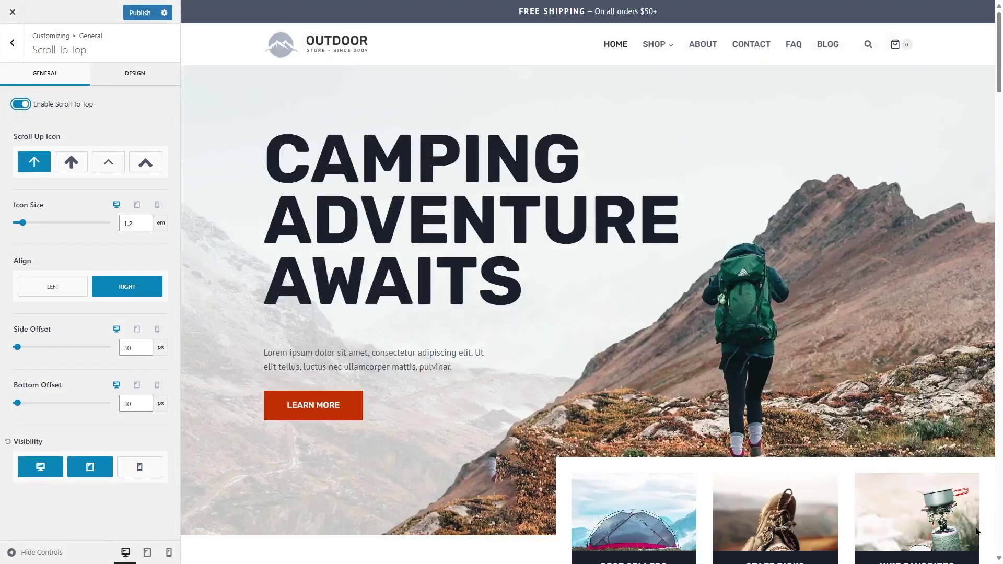
{"action": "scroll", "coordinate": [974, 517], "scroll_direction": "down", "scroll_amount": 5}
{"action": "scroll", "coordinate": [971, 530], "scroll_direction": "down", "scroll_amount": 1}
{"action": "left_click", "coordinate": [970, 539]}
{"action": "left_click", "coordinate": [12, 43]}
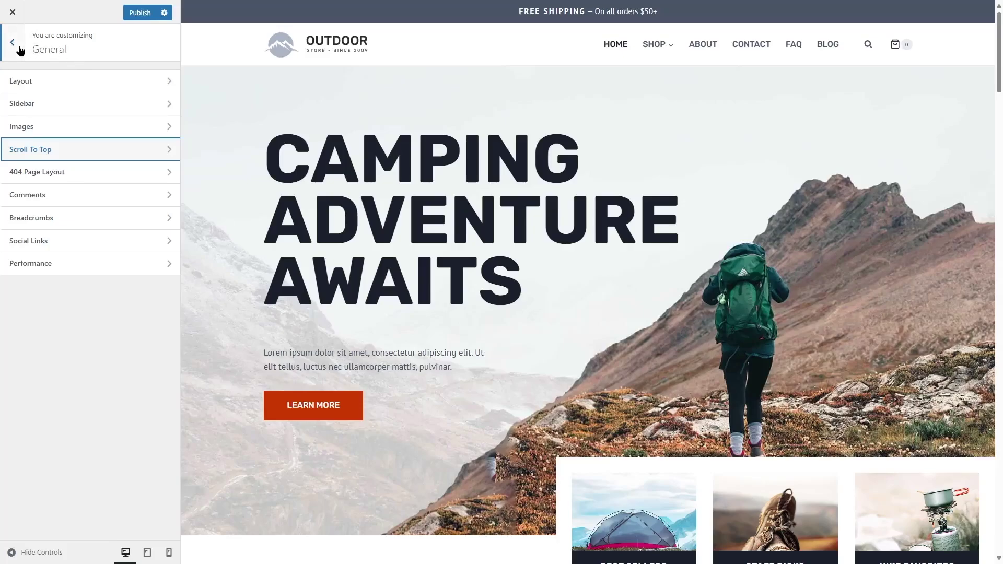
{"action": "left_click", "coordinate": [21, 50]}
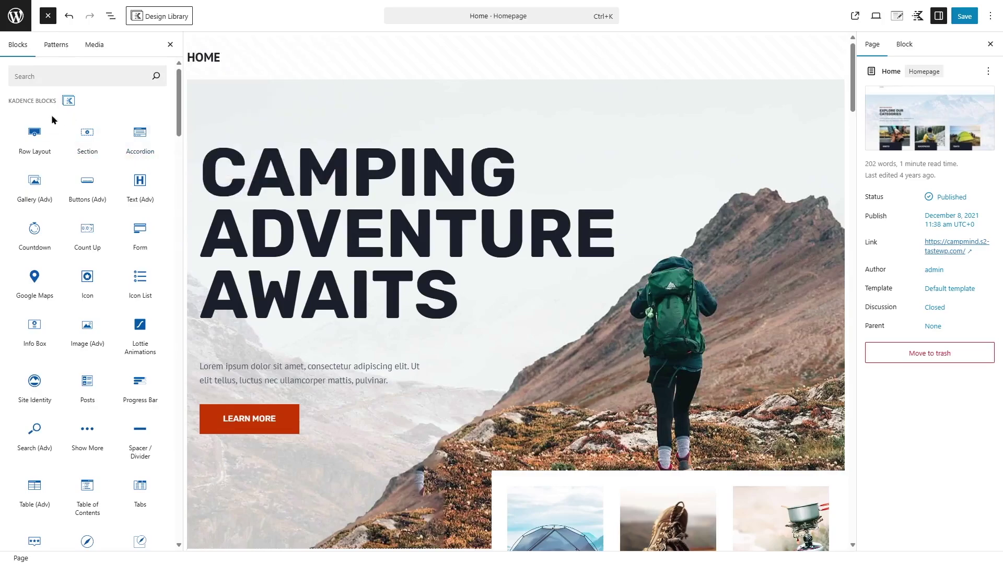
Select the Camping Adventure Awaits heading, Learn More button and product-cards section blocks
{"action": "scroll", "coordinate": [176, 152], "scroll_direction": "down", "scroll_amount": 4}
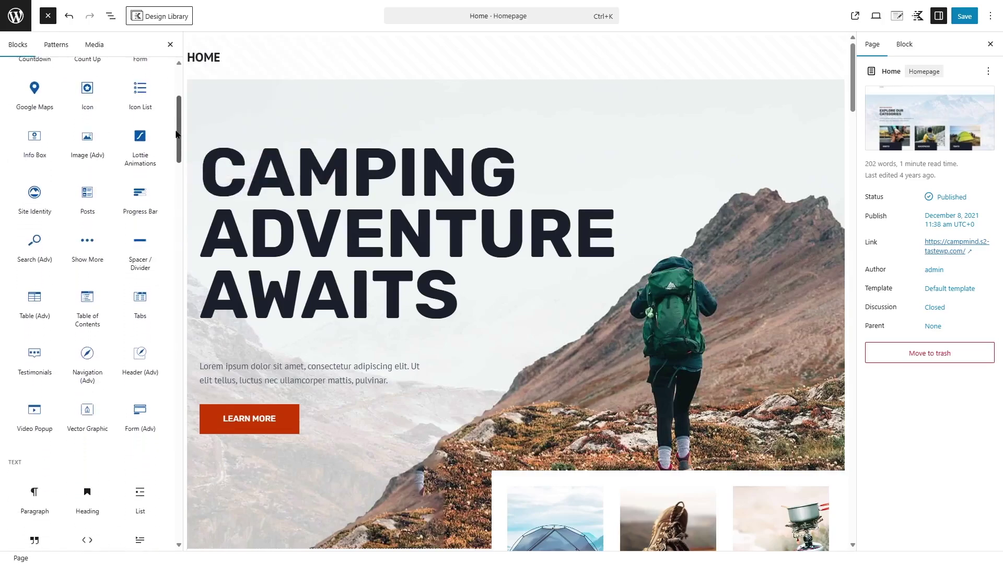
{"action": "scroll", "coordinate": [176, 152], "scroll_direction": "down", "scroll_amount": 3}
{"action": "left_click", "coordinate": [359, 195]}
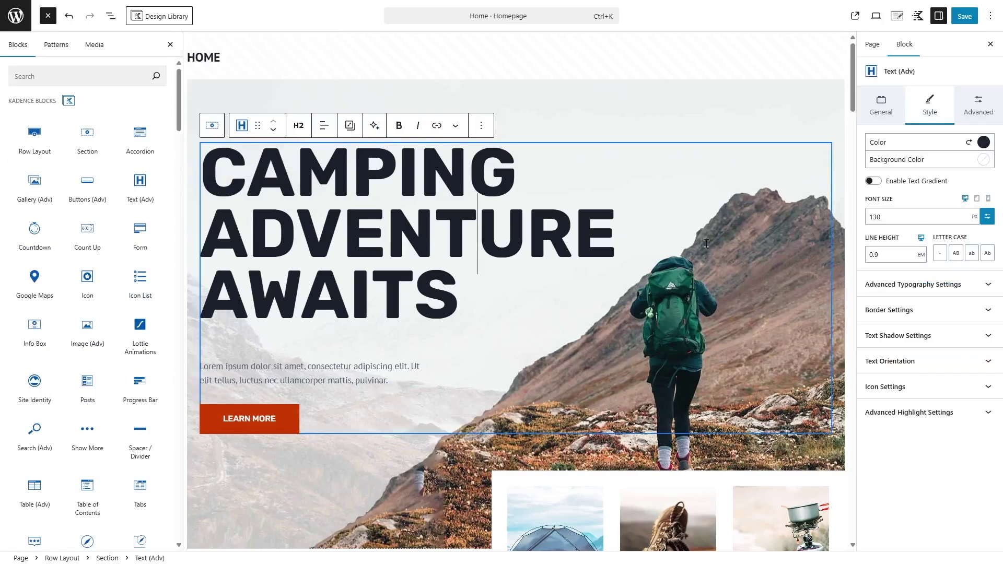
{"action": "scroll", "coordinate": [758, 214], "scroll_direction": "down", "scroll_amount": 2}
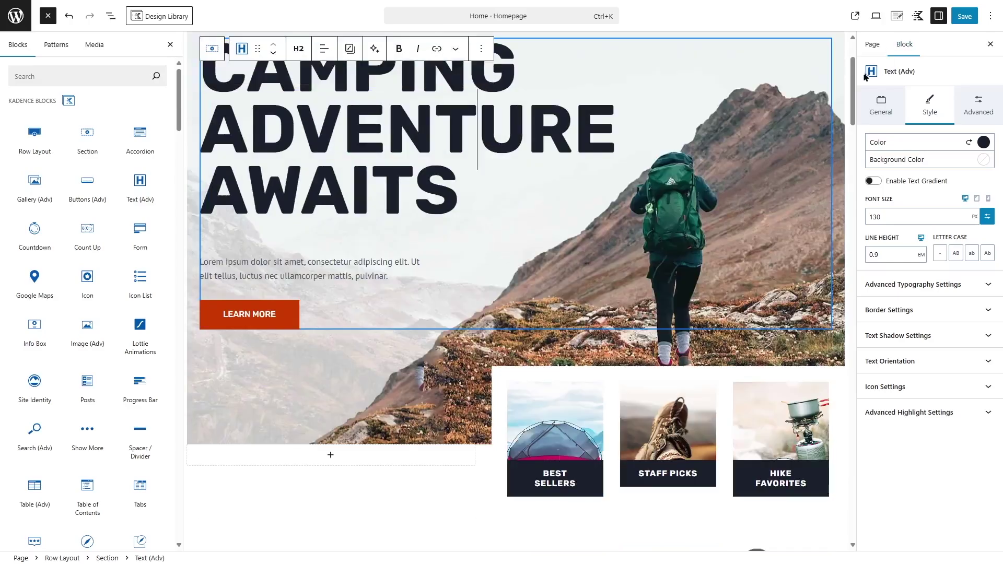
{"action": "scroll", "coordinate": [240, 311], "scroll_direction": "up", "scroll_amount": 2}
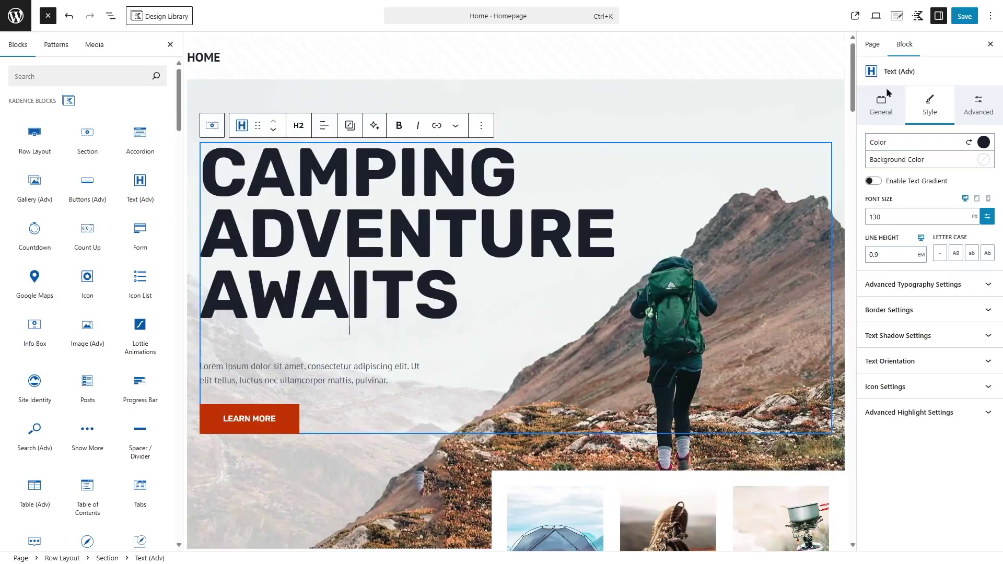
{"action": "left_click", "coordinate": [272, 420]}
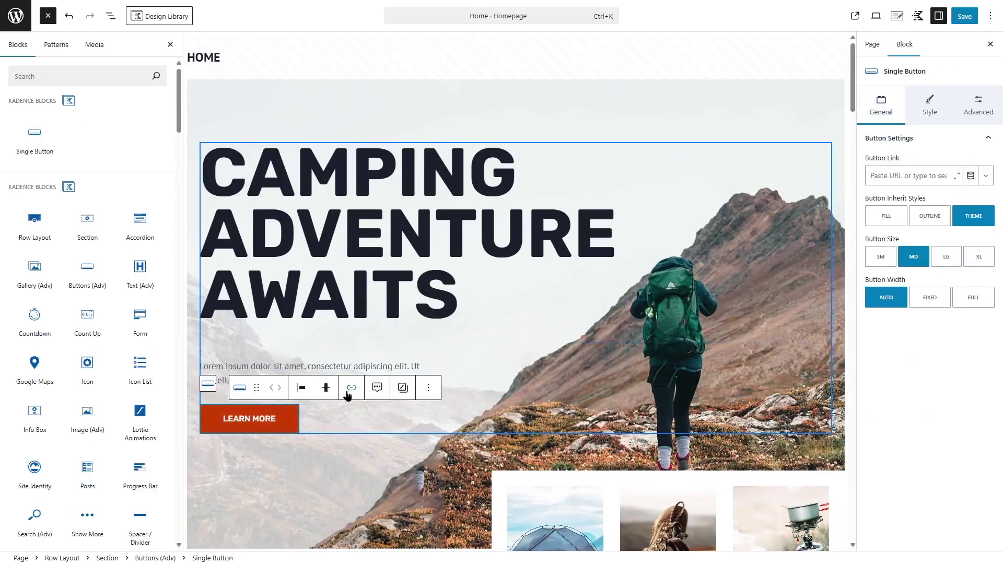
{"action": "scroll", "coordinate": [347, 395], "scroll_direction": "down", "scroll_amount": 5}
{"action": "left_click", "coordinate": [501, 276]}
{"action": "scroll", "coordinate": [488, 300], "scroll_direction": "up", "scroll_amount": 5}
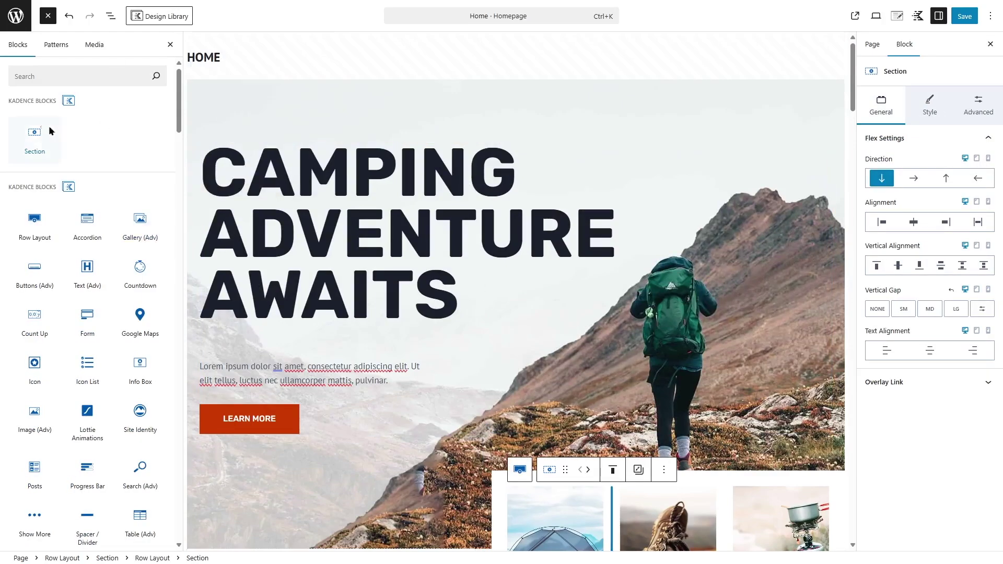
{"action": "mouse_move", "coordinate": [33, 227]}
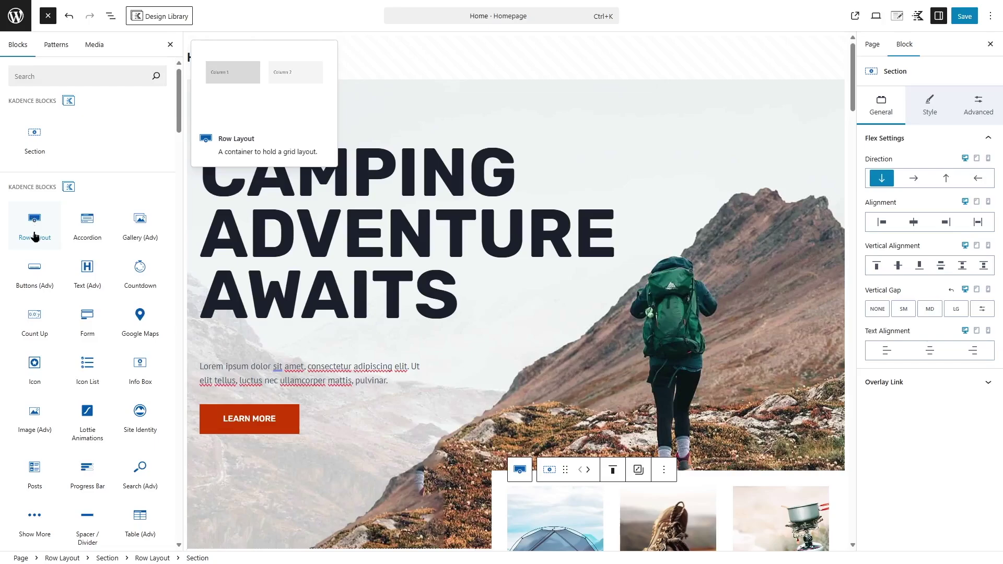
Show the Home page's blocks in List View as a nested outline
{"action": "left_click", "coordinate": [110, 16]}
{"action": "left_click", "coordinate": [47, 84]}
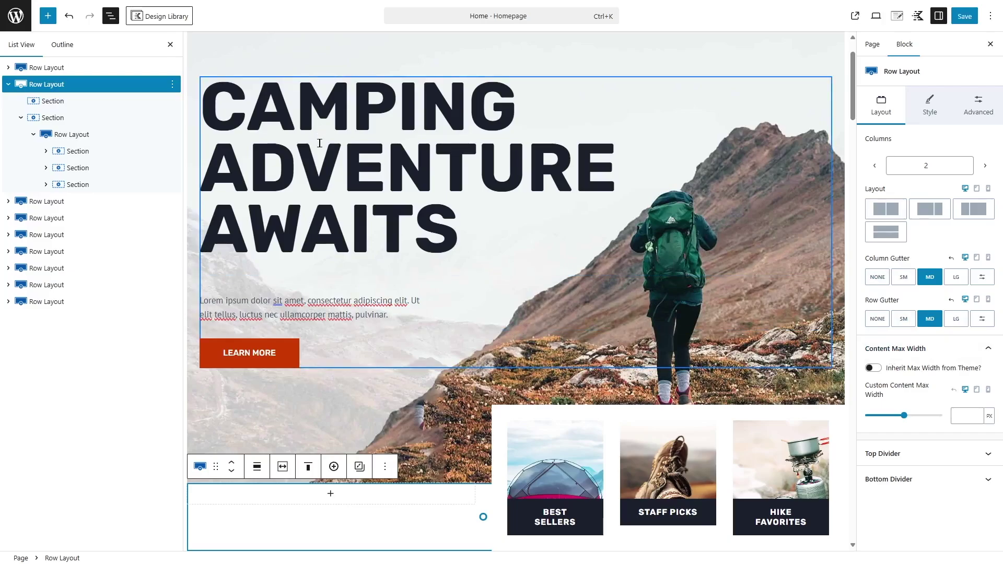
{"action": "scroll", "coordinate": [585, 385], "scroll_direction": "up", "scroll_amount": 2}
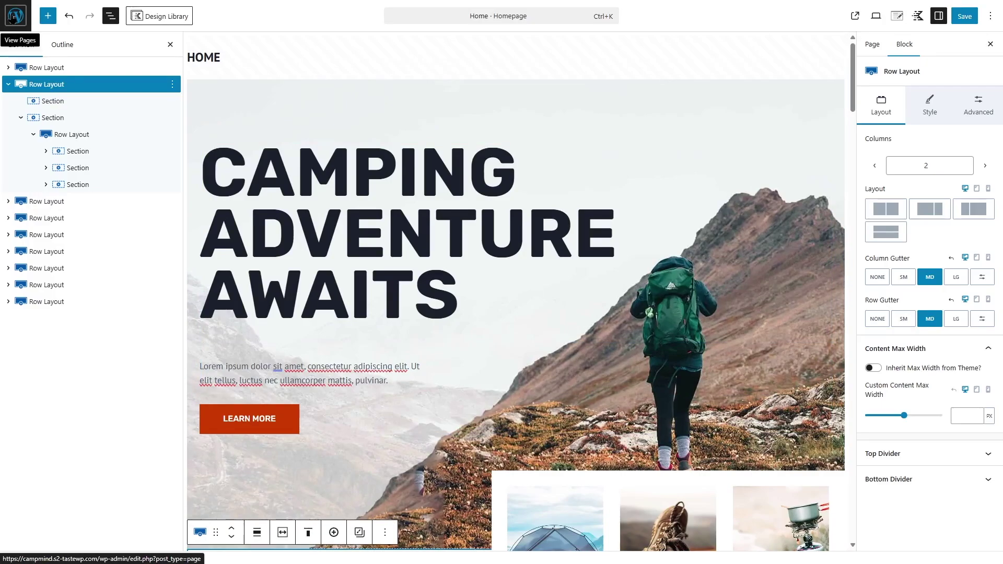
Exit the editor to the Kadence Site Assist dashboard and scroll through its checklist
{"action": "left_click", "coordinate": [13, 17]}
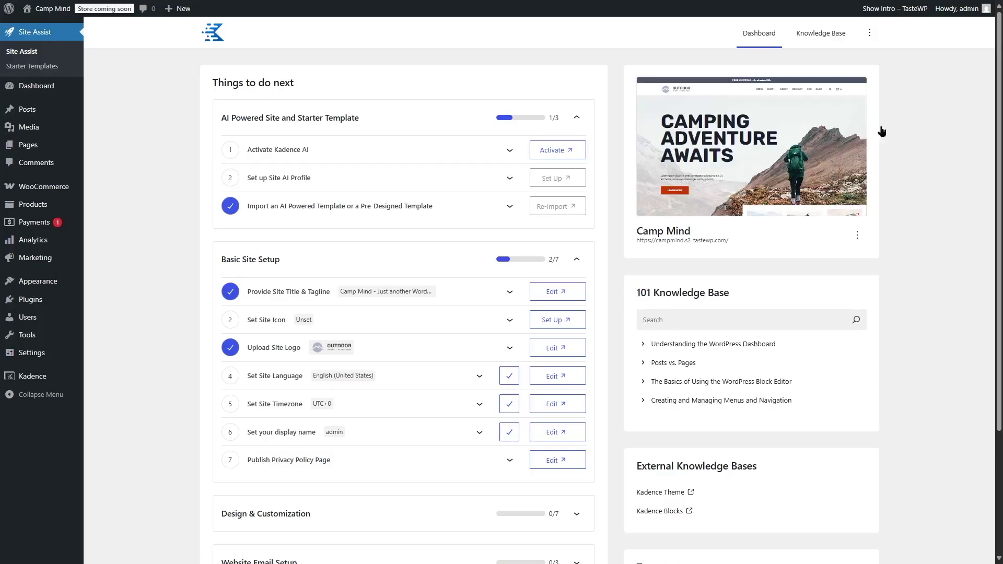
{"action": "scroll", "coordinate": [601, 287], "scroll_direction": "down", "scroll_amount": 3}
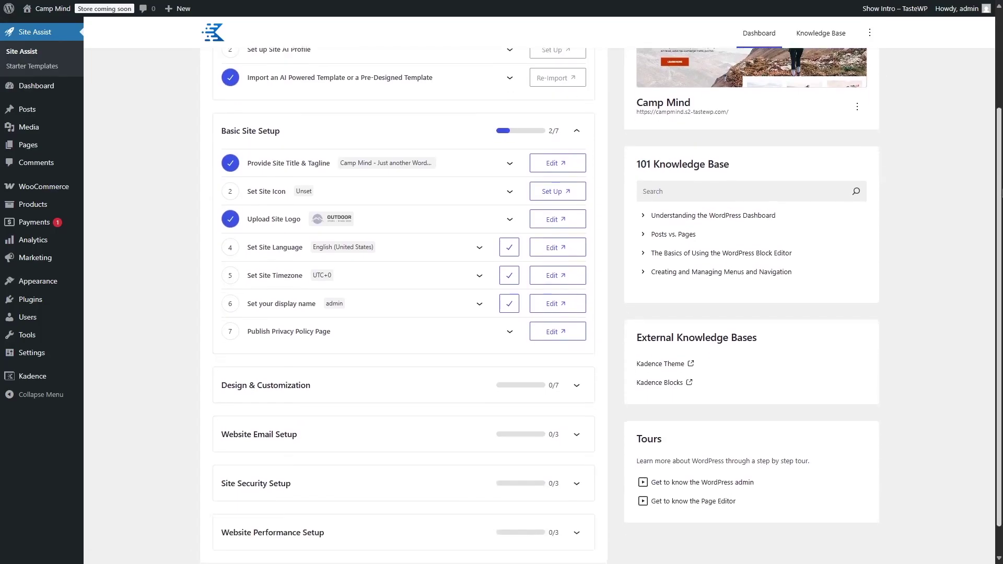
{"action": "scroll", "coordinate": [543, 303], "scroll_direction": "up", "scroll_amount": 3}
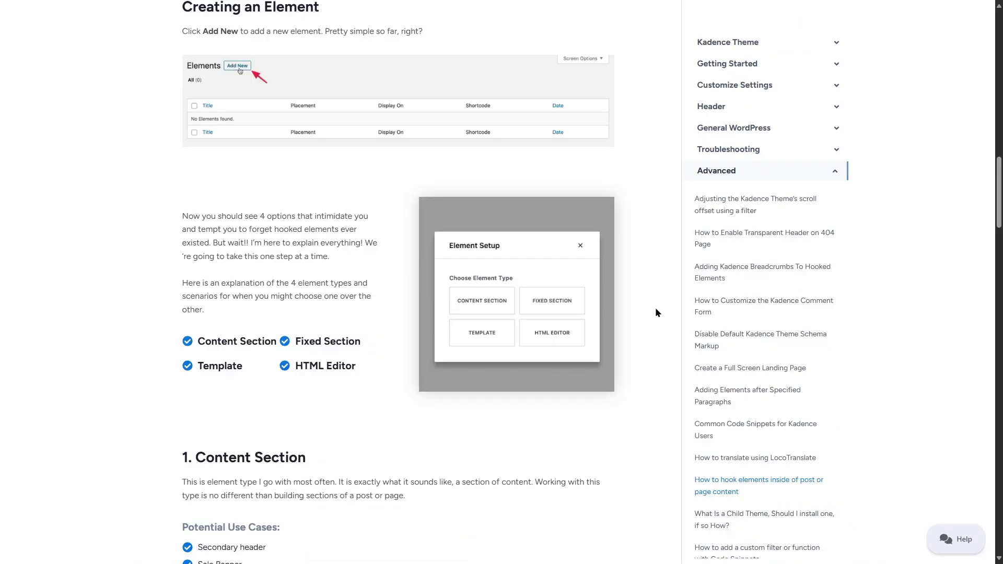
Scroll through the Element Hooks article down to its Expire Settings section
{"action": "scroll", "coordinate": [656, 312], "scroll_direction": "up", "scroll_amount": 1}
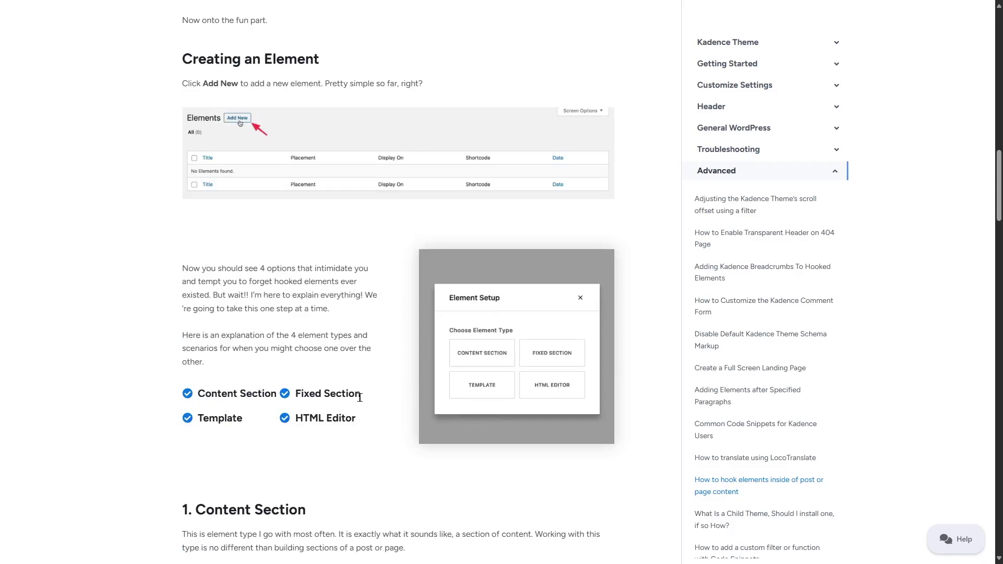
{"action": "scroll", "coordinate": [365, 407], "scroll_direction": "down", "scroll_amount": 1}
{"action": "scroll", "coordinate": [470, 402], "scroll_direction": "up", "scroll_amount": 2}
{"action": "scroll", "coordinate": [347, 415], "scroll_direction": "down", "scroll_amount": 2}
{"action": "scroll", "coordinate": [413, 418], "scroll_direction": "down", "scroll_amount": 5}
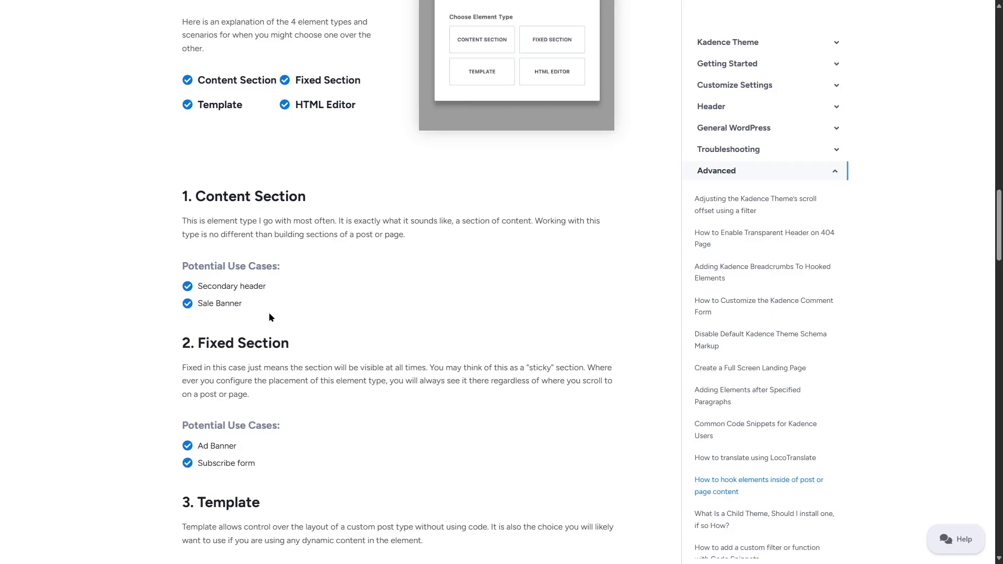
{"action": "scroll", "coordinate": [410, 343], "scroll_direction": "down", "scroll_amount": 2}
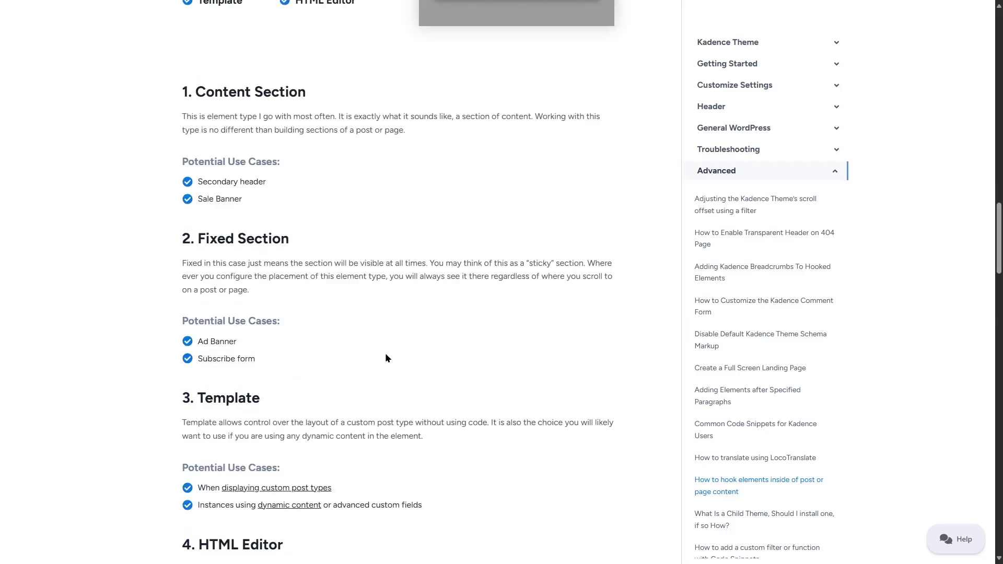
{"action": "scroll", "coordinate": [384, 352], "scroll_direction": "down", "scroll_amount": 2}
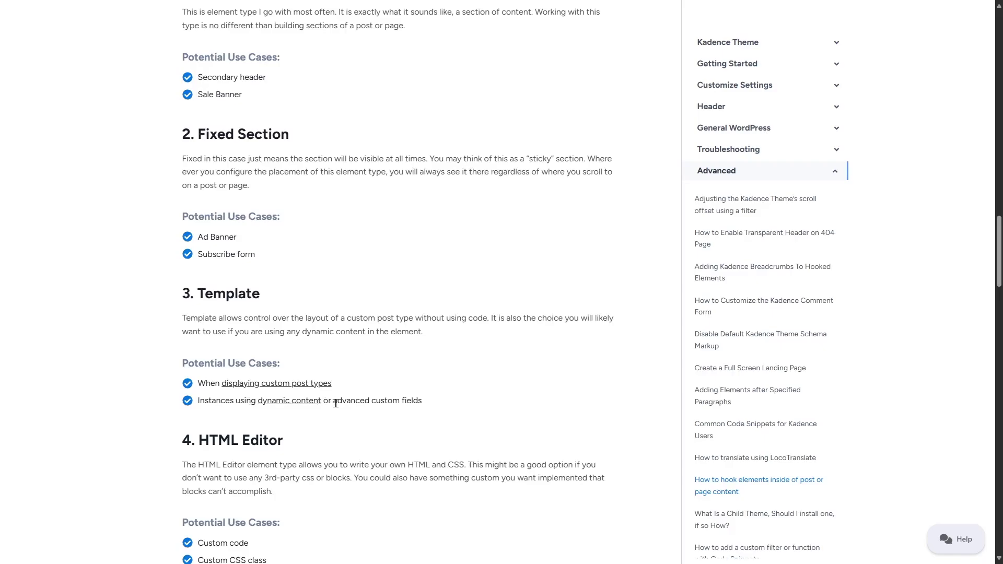
{"action": "scroll", "coordinate": [436, 402], "scroll_direction": "down", "scroll_amount": 2}
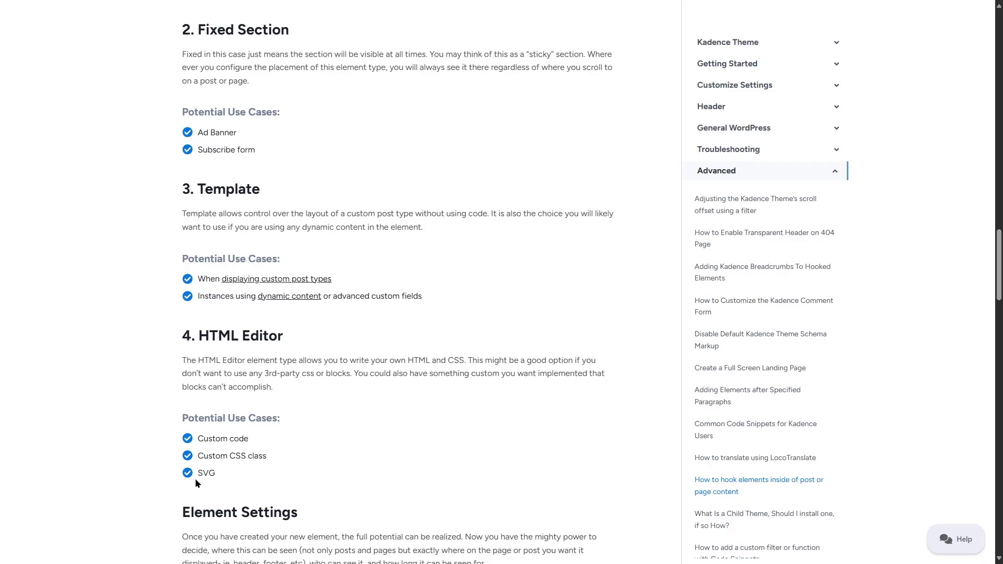
{"action": "scroll", "coordinate": [244, 476], "scroll_direction": "down", "scroll_amount": 5}
{"action": "scroll", "coordinate": [398, 282], "scroll_direction": "down", "scroll_amount": 1}
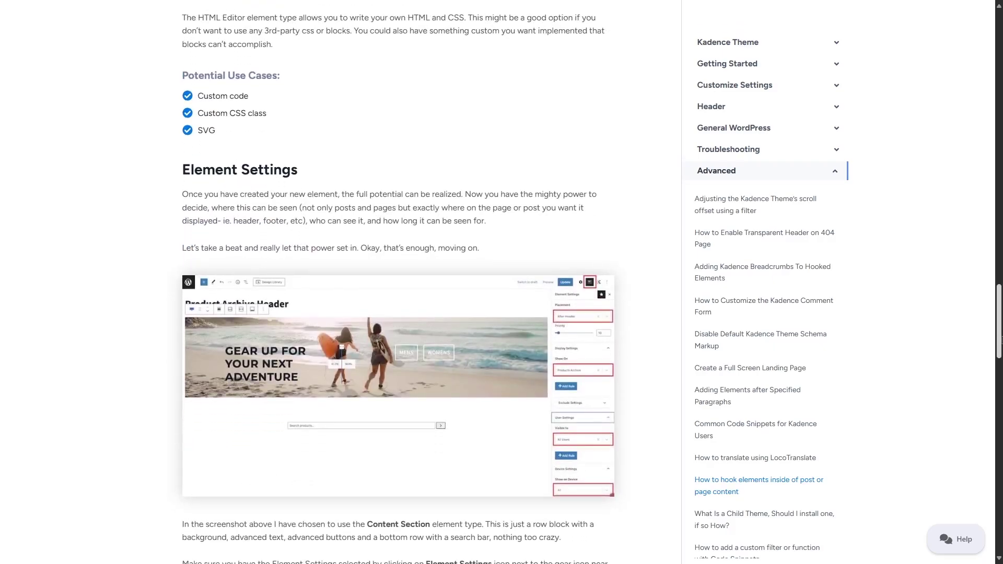
{"action": "scroll", "coordinate": [398, 282], "scroll_direction": "down", "scroll_amount": 1}
{"action": "scroll", "coordinate": [398, 282], "scroll_direction": "down", "scroll_amount": 1}
{"action": "scroll", "coordinate": [398, 282], "scroll_direction": "down", "scroll_amount": 1}
{"action": "scroll", "coordinate": [398, 282], "scroll_direction": "down", "scroll_amount": 1}
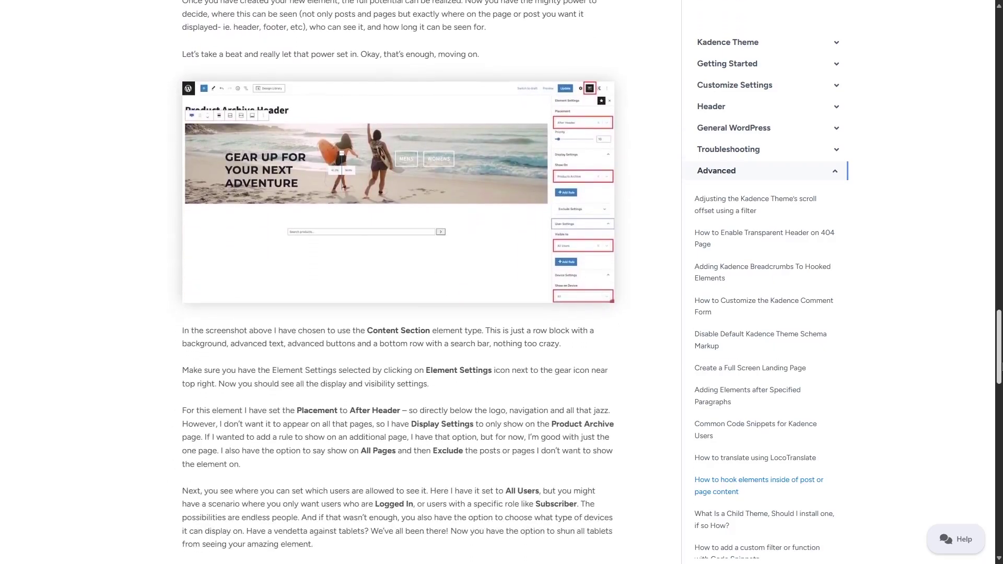
{"action": "scroll", "coordinate": [398, 282], "scroll_direction": "down", "scroll_amount": 1}
{"action": "scroll", "coordinate": [398, 282], "scroll_direction": "down", "scroll_amount": 1}
{"action": "scroll", "coordinate": [398, 282], "scroll_direction": "down", "scroll_amount": 1}
{"action": "scroll", "coordinate": [398, 282], "scroll_direction": "down", "scroll_amount": 1}
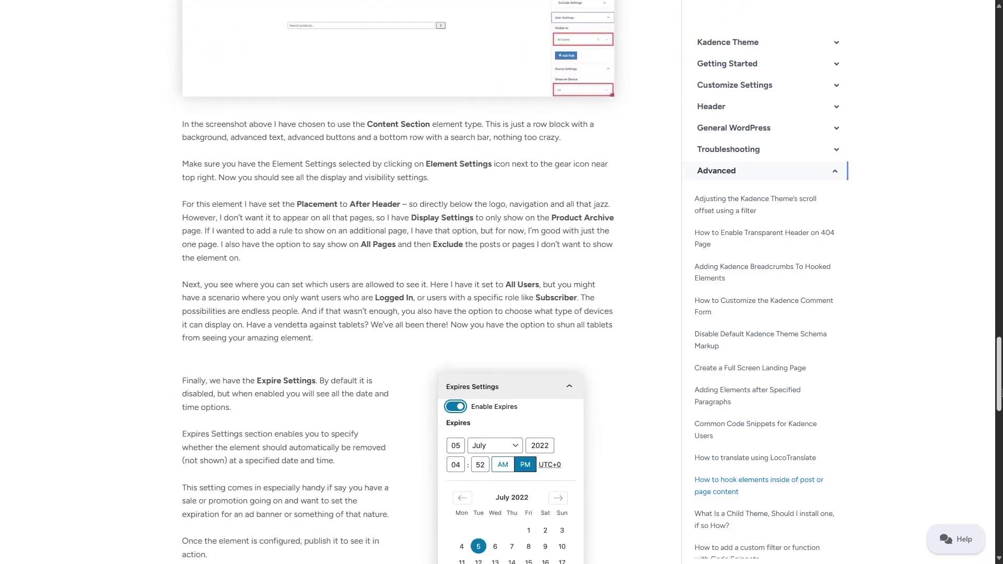
{"action": "scroll", "coordinate": [398, 282], "scroll_direction": "down", "scroll_amount": 1}
{"action": "scroll", "coordinate": [397, 282], "scroll_direction": "down", "scroll_amount": 1}
{"action": "scroll", "coordinate": [397, 282], "scroll_direction": "down", "scroll_amount": 1}
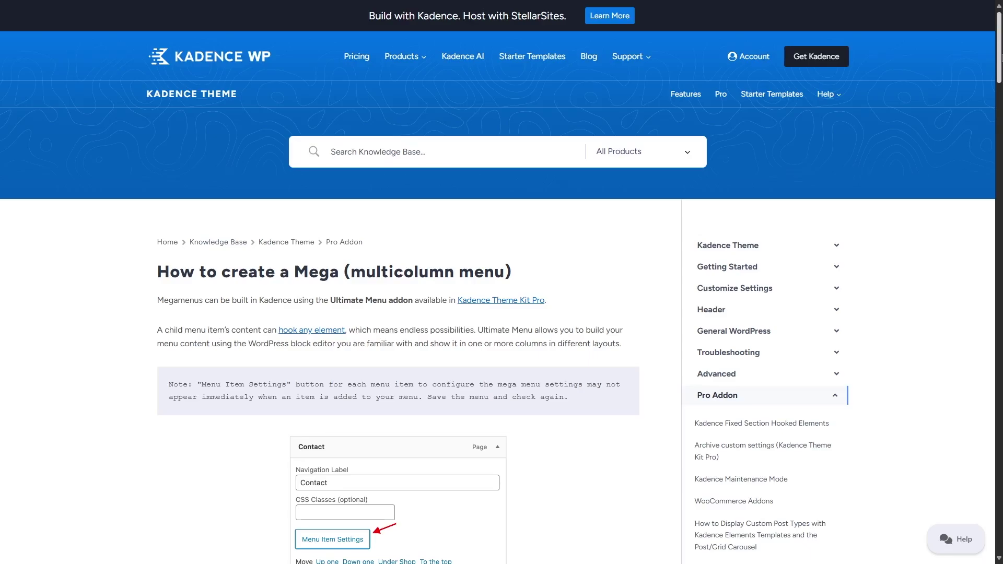
Scroll through the 'How to create a Mega (multicolumn menu)' article in the Knowledge Base
{"action": "scroll", "coordinate": [501, 282], "scroll_direction": "down", "scroll_amount": 3}
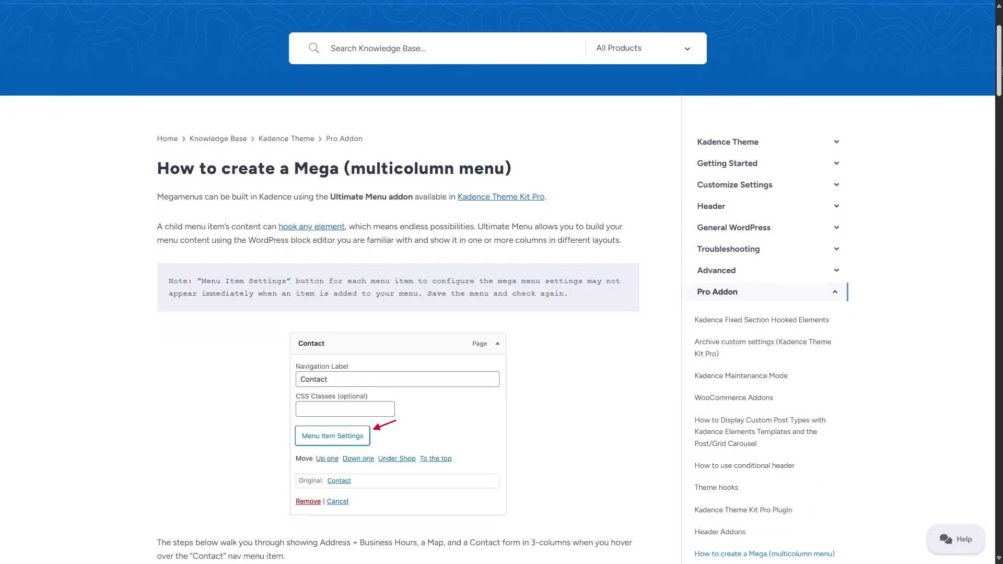
{"action": "scroll", "coordinate": [501, 282], "scroll_direction": "down", "scroll_amount": 1}
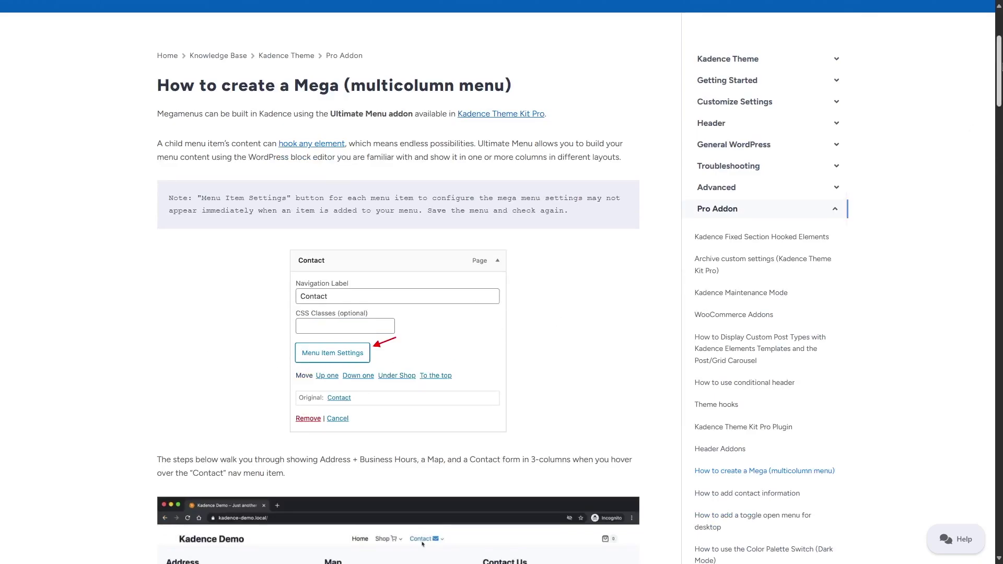
{"action": "scroll", "coordinate": [398, 282], "scroll_direction": "down", "scroll_amount": 1}
{"action": "scroll", "coordinate": [398, 282], "scroll_direction": "down", "scroll_amount": 4}
{"action": "scroll", "coordinate": [398, 282], "scroll_direction": "down", "scroll_amount": 1}
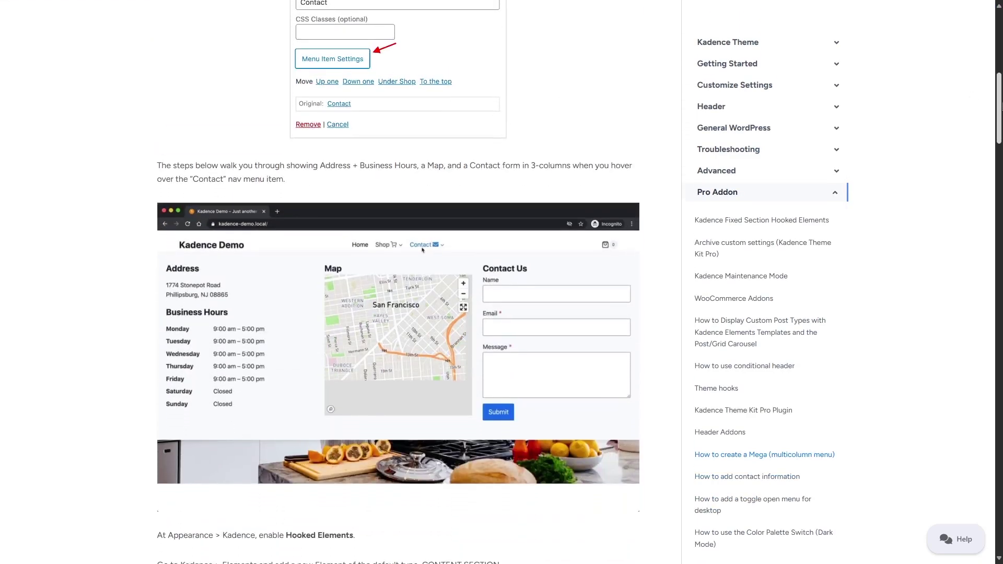
{"action": "scroll", "coordinate": [398, 282], "scroll_direction": "down", "scroll_amount": 1}
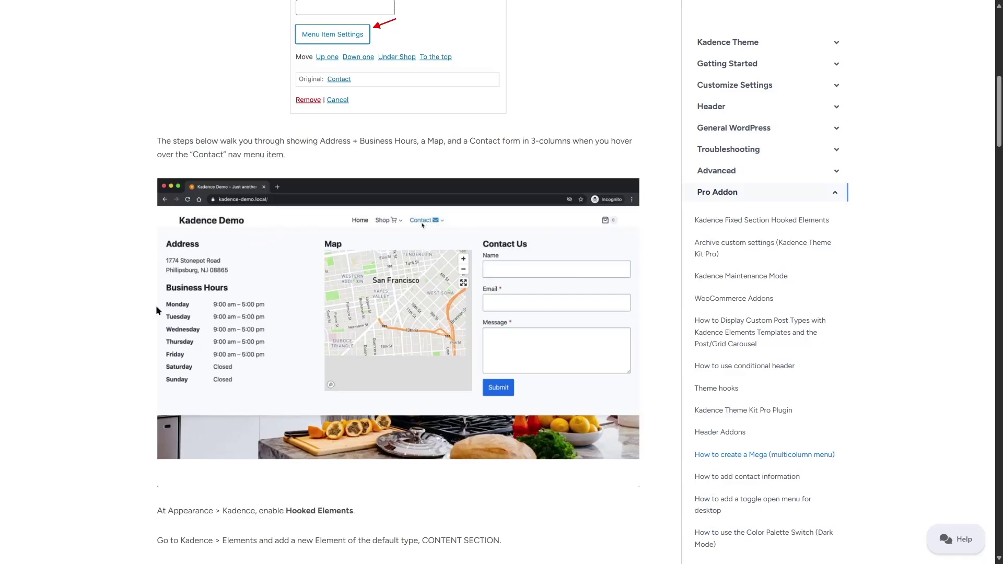
{"action": "scroll", "coordinate": [389, 306], "scroll_direction": "down", "scroll_amount": 10}
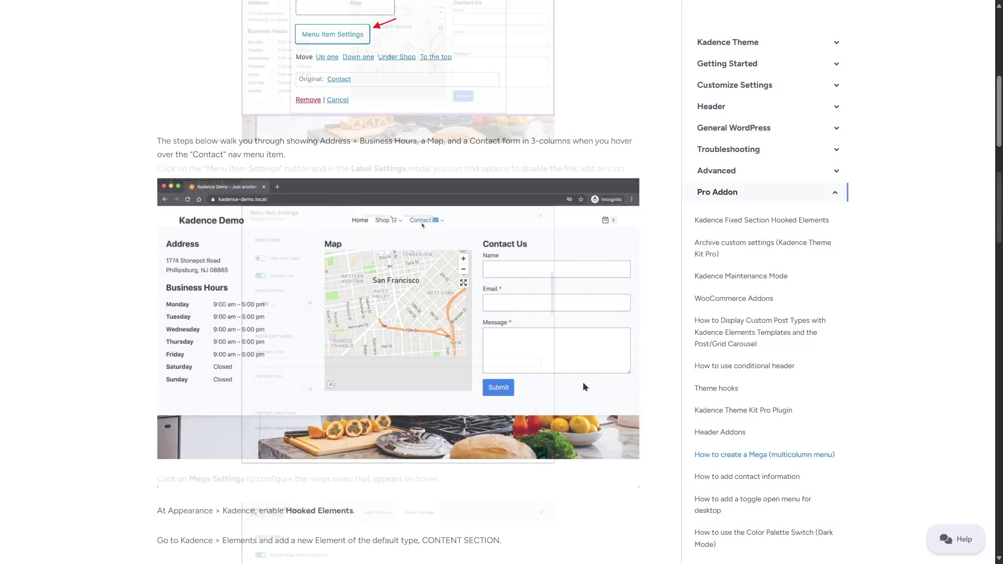
{"action": "scroll", "coordinate": [397, 282], "scroll_direction": "up", "scroll_amount": 4}
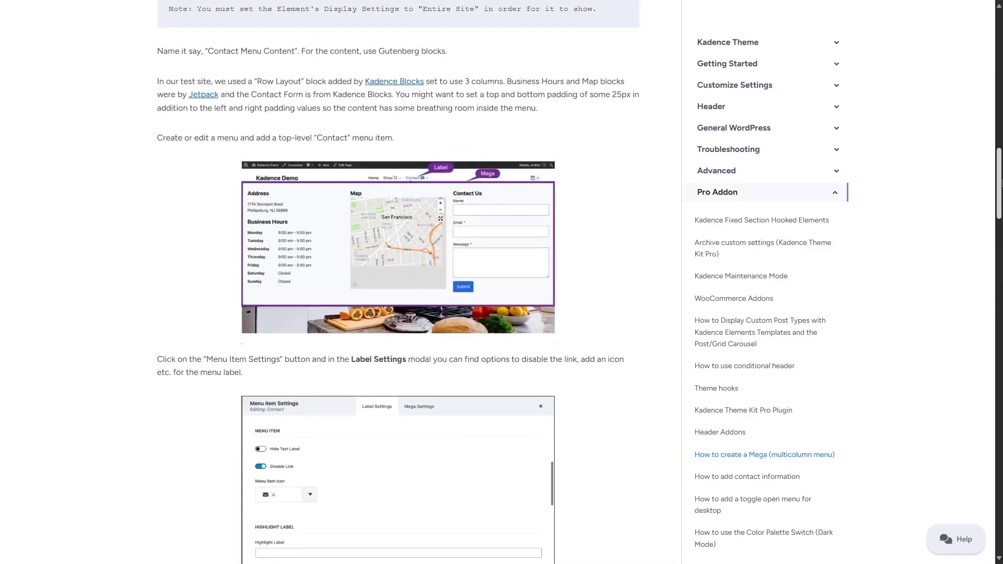
{"action": "scroll", "coordinate": [397, 282], "scroll_direction": "down", "scroll_amount": 3}
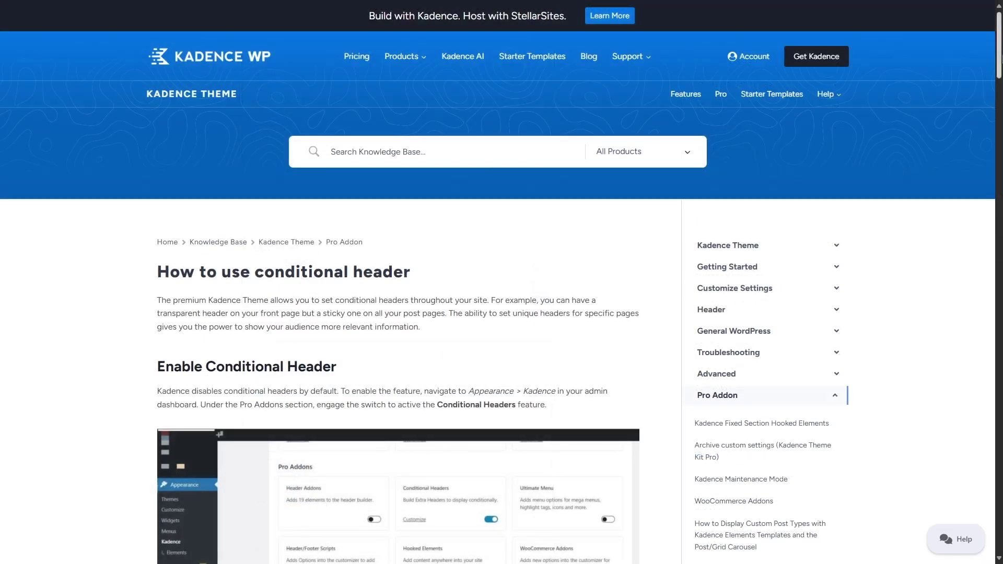
Scroll down through the conditional header article's setup instructions
{"action": "scroll", "coordinate": [497, 282], "scroll_direction": "down", "scroll_amount": 1}
{"action": "scroll", "coordinate": [497, 282], "scroll_direction": "down", "scroll_amount": 1}
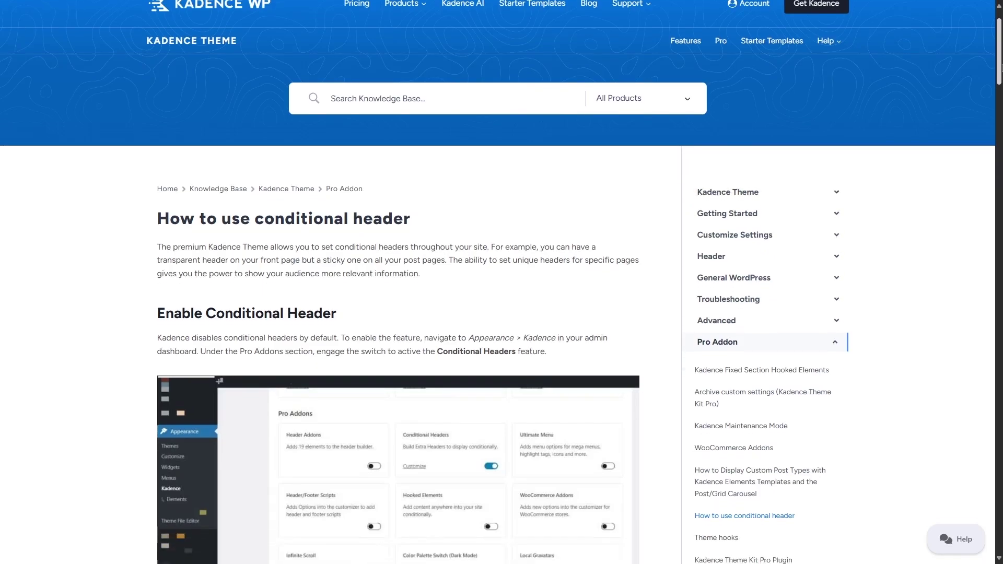
{"action": "scroll", "coordinate": [497, 282], "scroll_direction": "down", "scroll_amount": 1}
{"action": "scroll", "coordinate": [497, 282], "scroll_direction": "down", "scroll_amount": 2}
{"action": "scroll", "coordinate": [388, 229], "scroll_direction": "down", "scroll_amount": 2}
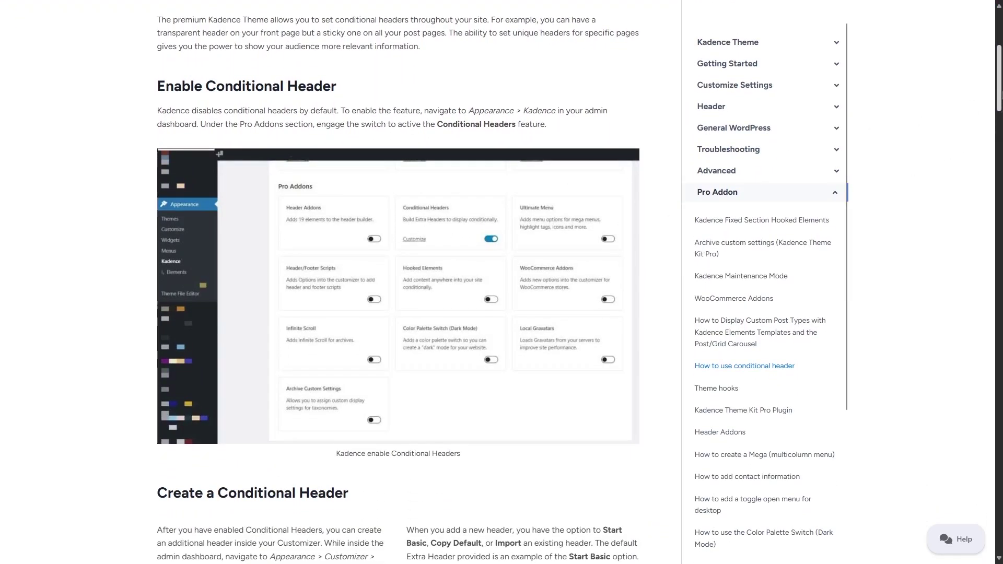
{"action": "scroll", "coordinate": [398, 282], "scroll_direction": "down", "scroll_amount": 2}
{"action": "scroll", "coordinate": [398, 282], "scroll_direction": "down", "scroll_amount": 1}
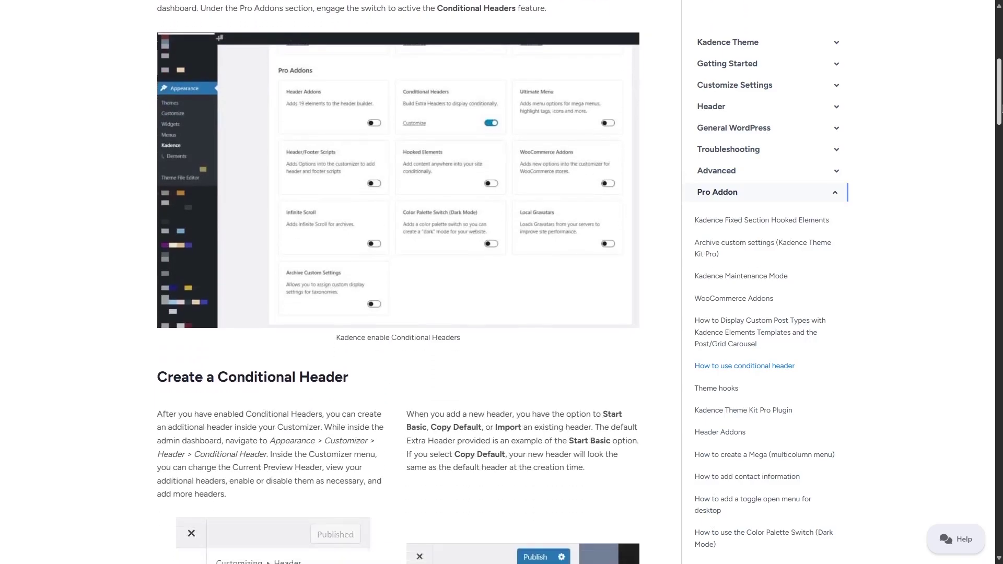
{"action": "scroll", "coordinate": [398, 282], "scroll_direction": "down", "scroll_amount": 1}
{"action": "scroll", "coordinate": [398, 282], "scroll_direction": "down", "scroll_amount": 2}
{"action": "scroll", "coordinate": [398, 282], "scroll_direction": "down", "scroll_amount": 3}
{"action": "scroll", "coordinate": [443, 393], "scroll_direction": "down", "scroll_amount": 1}
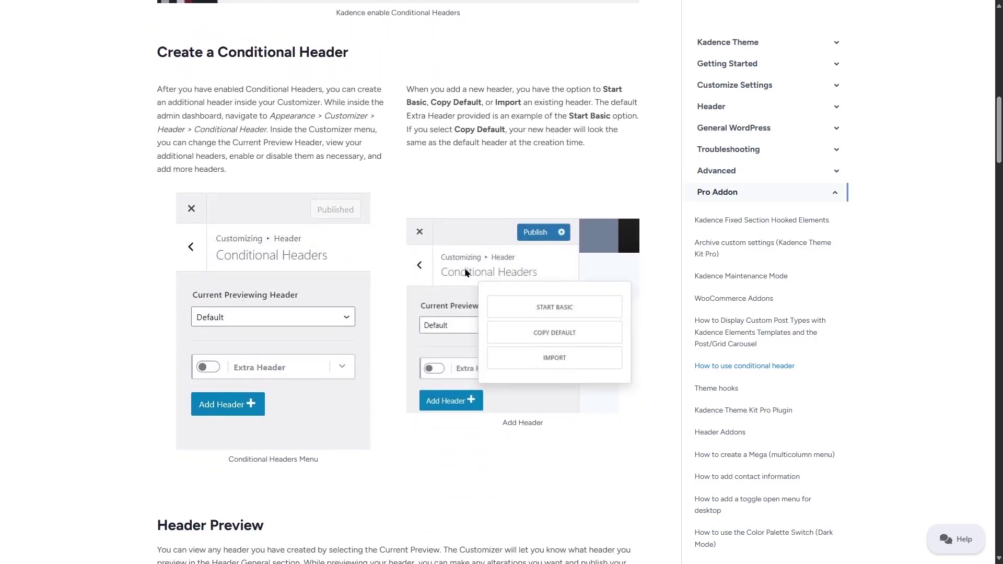
{"action": "scroll", "coordinate": [503, 225], "scroll_direction": "down", "scroll_amount": 5}
{"action": "scroll", "coordinate": [503, 221], "scroll_direction": "down", "scroll_amount": 2}
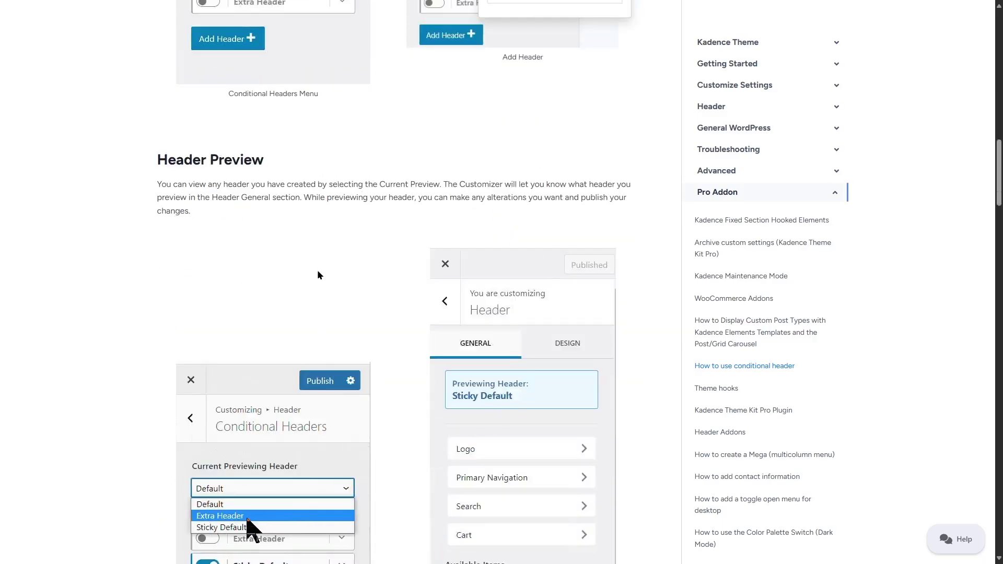
{"action": "scroll", "coordinate": [323, 266], "scroll_direction": "down", "scroll_amount": 10}
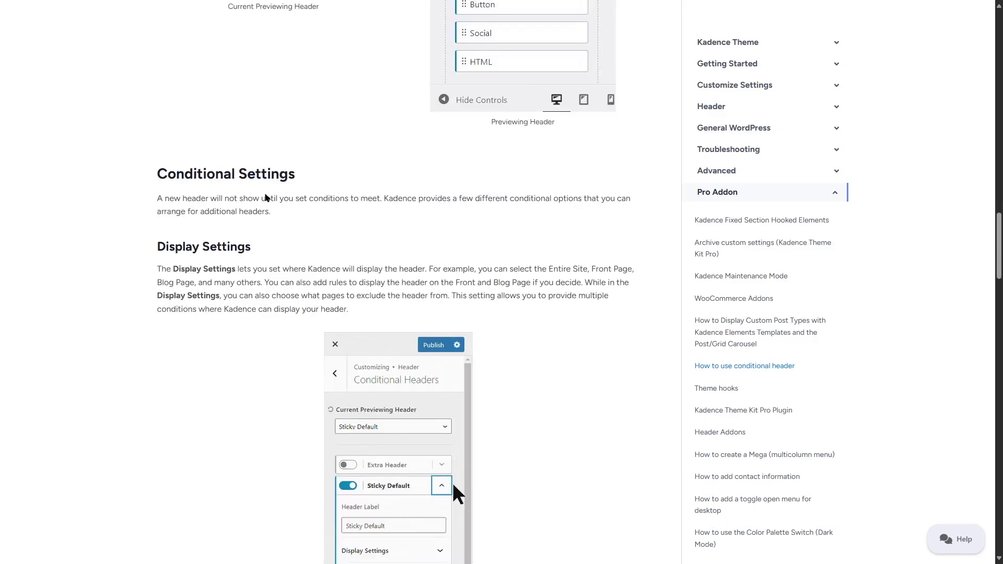
{"action": "scroll", "coordinate": [264, 194], "scroll_direction": "down", "scroll_amount": 2}
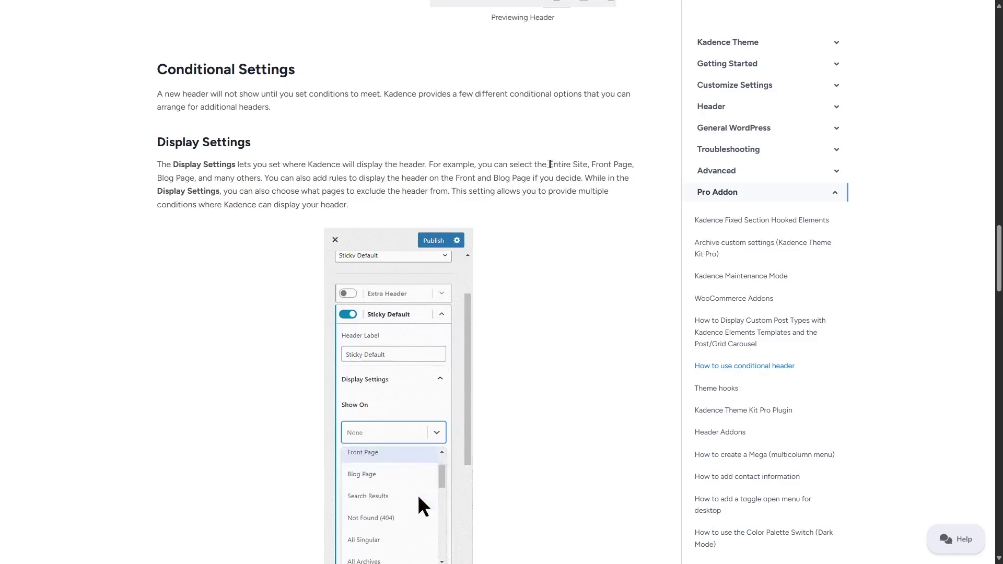
Highlight the 'Entire Site, Front Page' condition text and read to the article's end
{"action": "left_click_drag", "start_coordinate": [548, 165], "coordinate": [630, 165]}
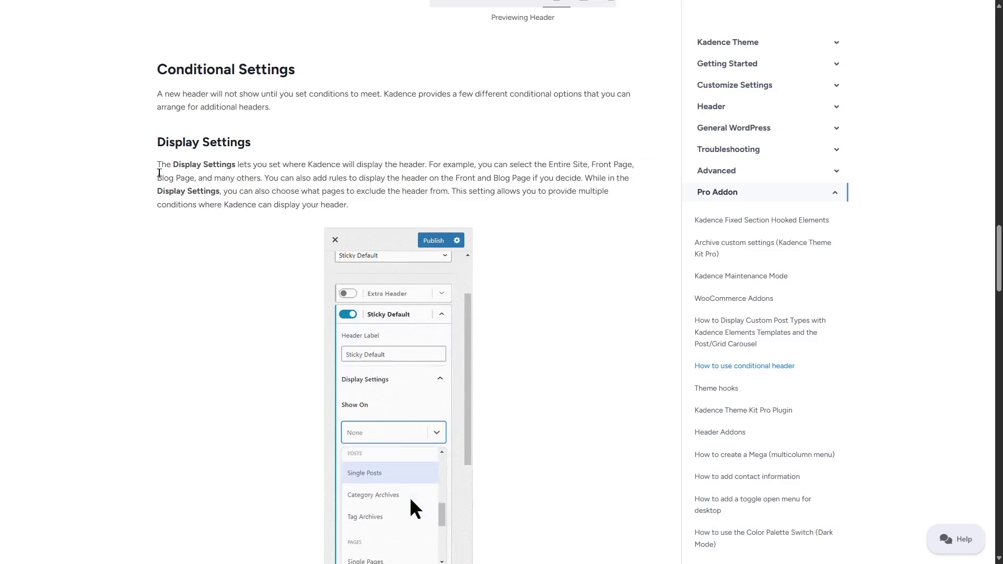
{"action": "left_click_drag", "start_coordinate": [157, 178], "coordinate": [260, 178]}
{"action": "scroll", "coordinate": [225, 241], "scroll_direction": "down", "scroll_amount": 4}
{"action": "scroll", "coordinate": [225, 240], "scroll_direction": "down", "scroll_amount": 4}
{"action": "scroll", "coordinate": [224, 233], "scroll_direction": "down", "scroll_amount": 1}
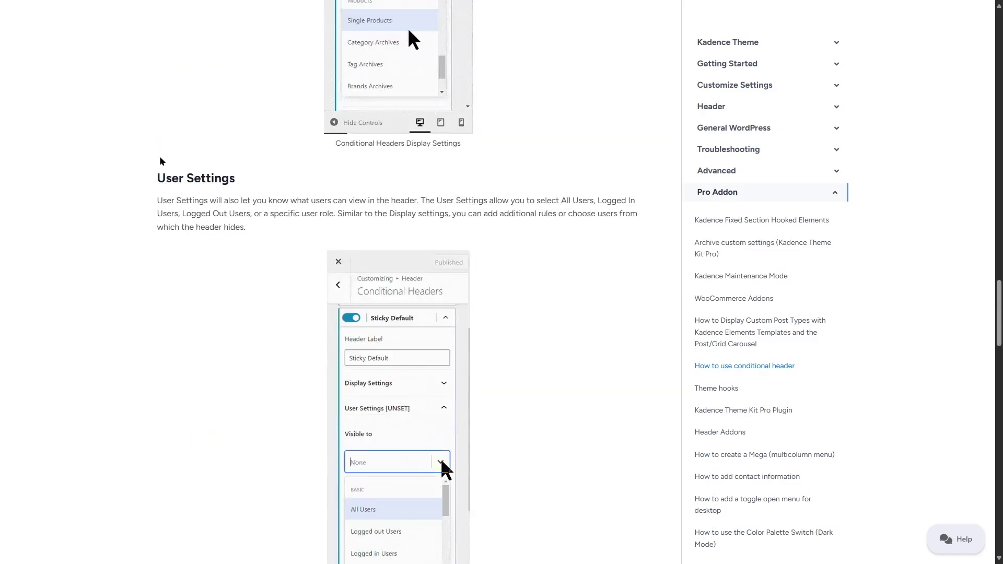
{"action": "scroll", "coordinate": [156, 175], "scroll_direction": "down", "scroll_amount": 1}
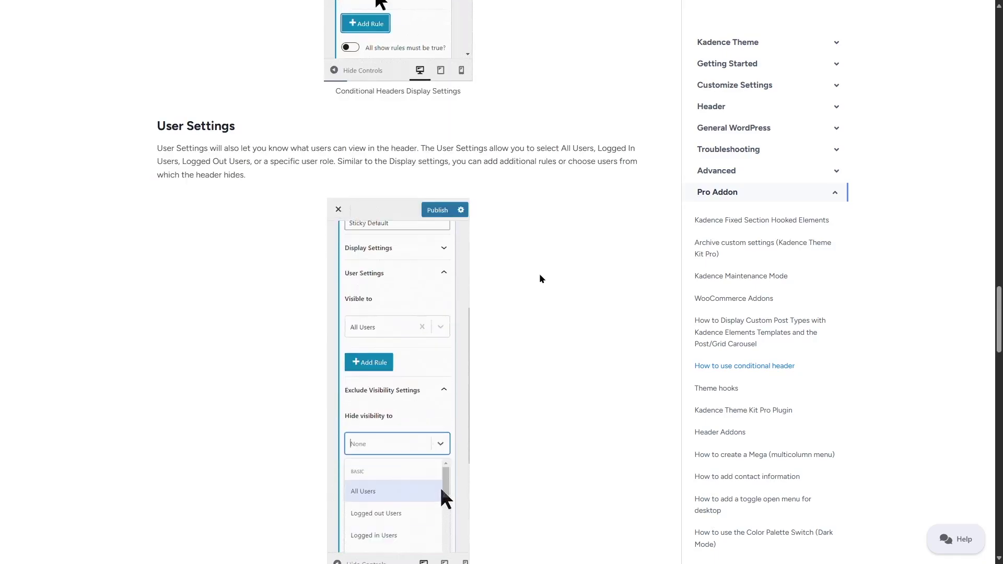
{"action": "scroll", "coordinate": [540, 266], "scroll_direction": "down", "scroll_amount": 9}
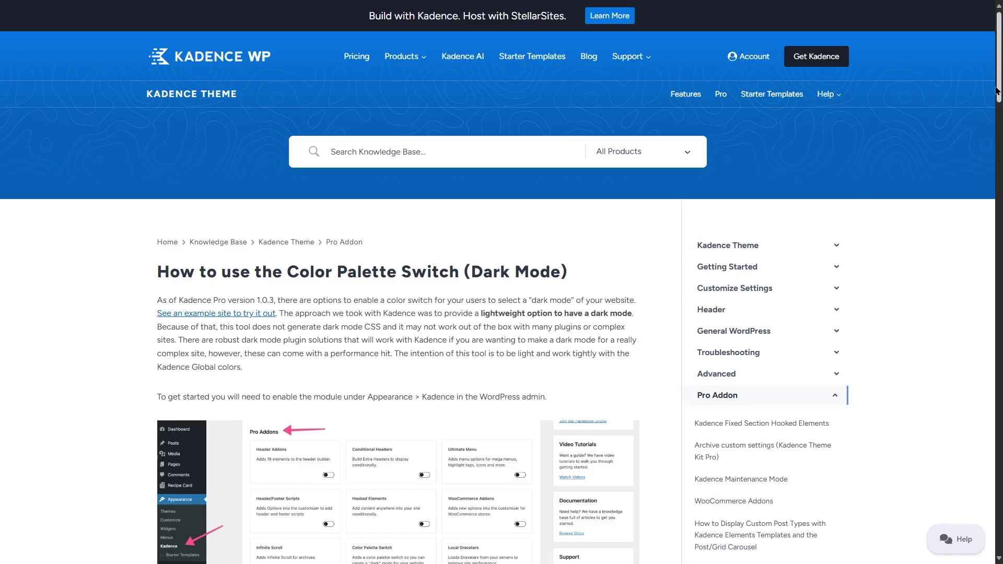
{"action": "left_click_drag", "start_coordinate": [1001, 66], "coordinate": [1001, 99]}
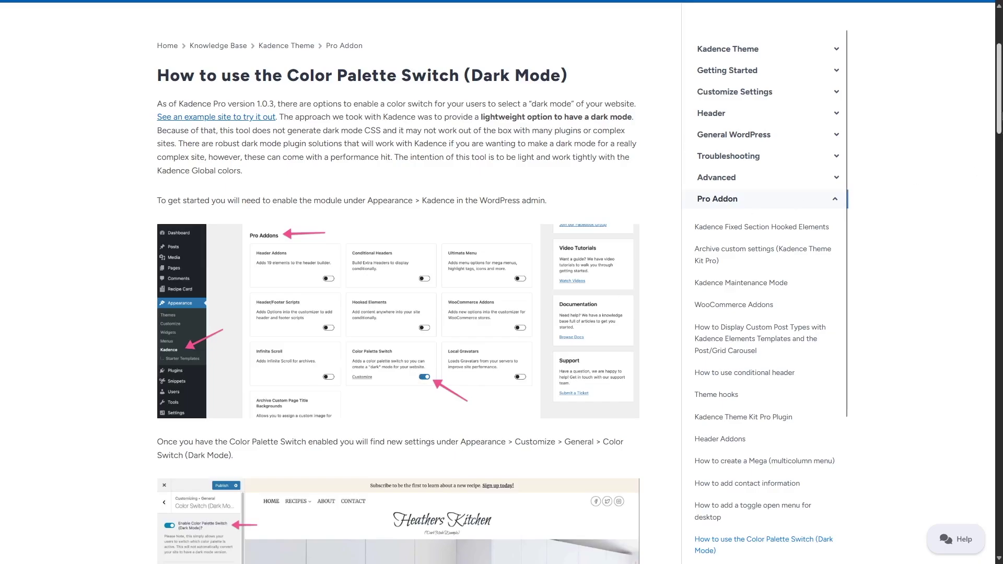
{"action": "scroll", "coordinate": [483, 368], "scroll_direction": "down", "scroll_amount": 2}
{"action": "scroll", "coordinate": [418, 355], "scroll_direction": "down", "scroll_amount": 2}
{"action": "scroll", "coordinate": [293, 332], "scroll_direction": "down", "scroll_amount": 2}
{"action": "scroll", "coordinate": [294, 333], "scroll_direction": "up", "scroll_amount": 4}
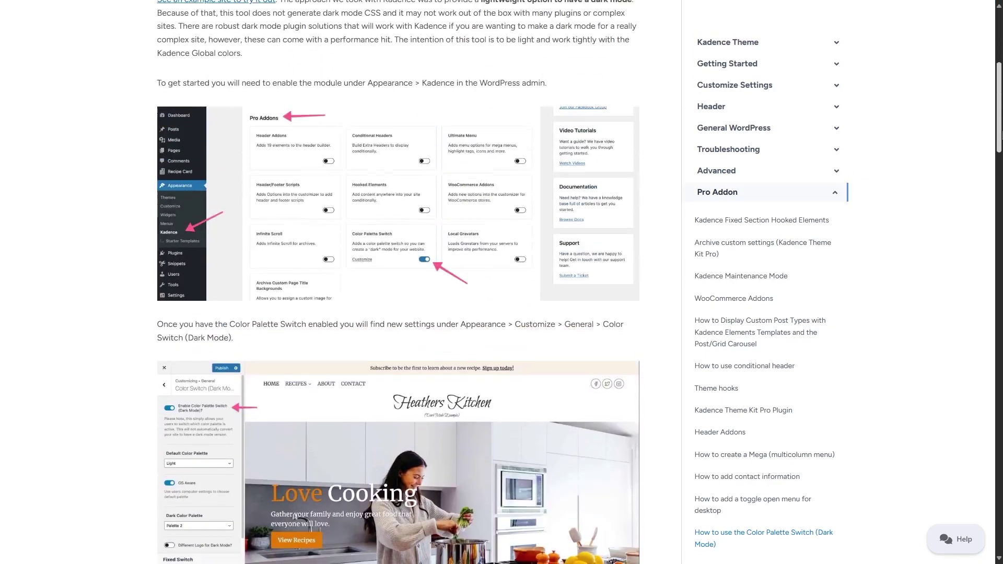
{"action": "scroll", "coordinate": [651, 517], "scroll_direction": "down", "scroll_amount": 4}
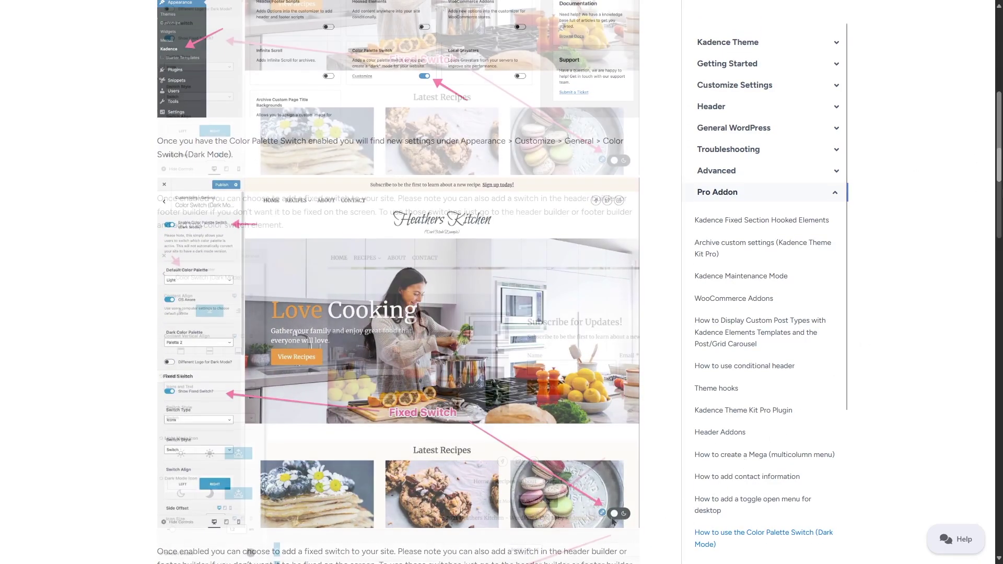
{"action": "left_click_drag", "start_coordinate": [1000, 139], "coordinate": [1000, 227]}
{"action": "scroll", "coordinate": [1000, 227], "scroll_direction": "down", "scroll_amount": 3}
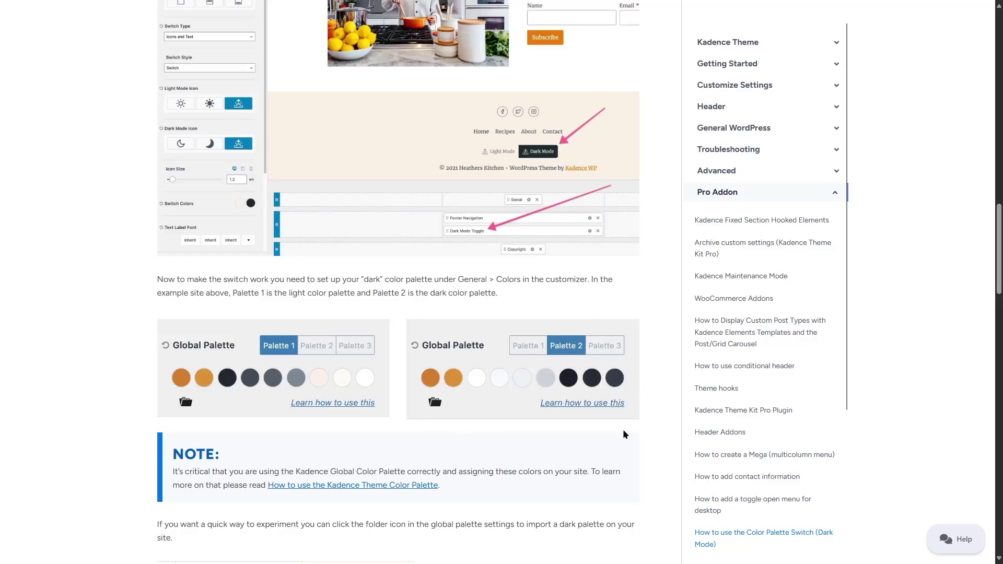
{"action": "mouse_move", "coordinate": [997, 227]}
{"action": "left_mouse_down"}
{"action": "mouse_move", "coordinate": [998, 318]}
{"action": "mouse_move", "coordinate": [998, 119]}
{"action": "left_mouse_up"}
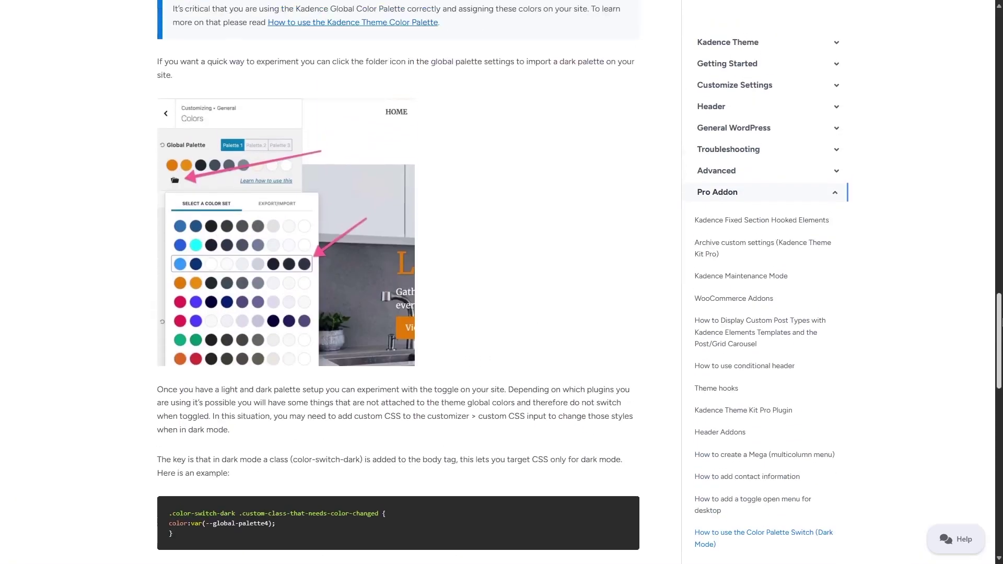
Open the 'Kadence Maintenance Mode' article from the Pro Addon list and start reading
{"action": "left_click", "coordinate": [740, 275]}
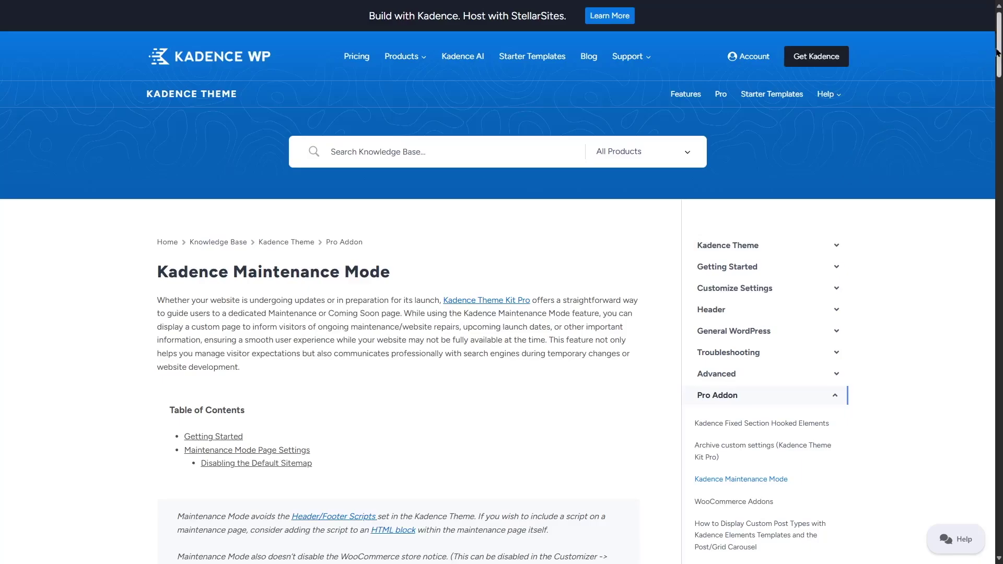
{"action": "scroll", "coordinate": [892, 149], "scroll_direction": "down", "scroll_amount": 10}
{"action": "scroll", "coordinate": [527, 365], "scroll_direction": "down", "scroll_amount": 1}
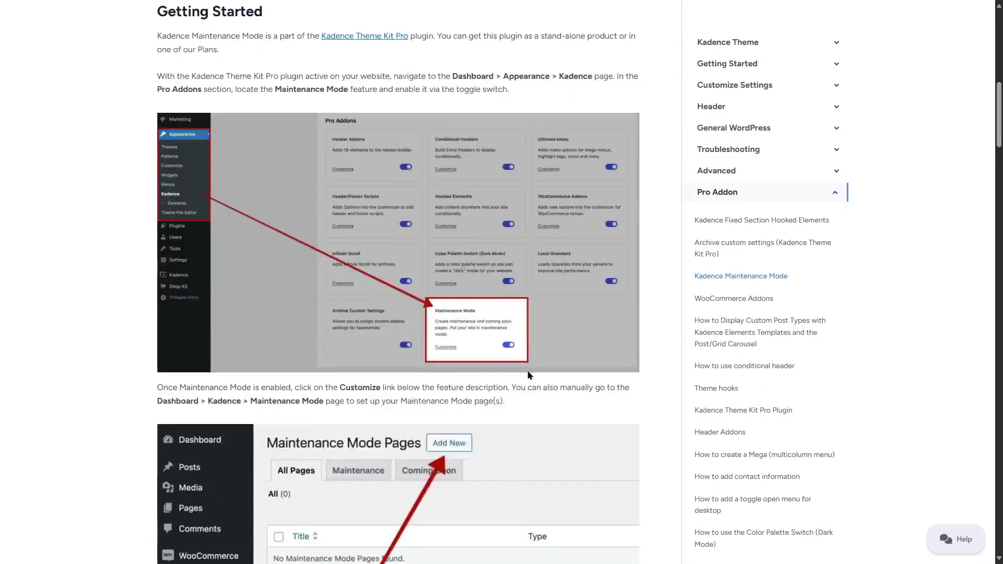
{"action": "scroll", "coordinate": [521, 355], "scroll_direction": "down", "scroll_amount": 5}
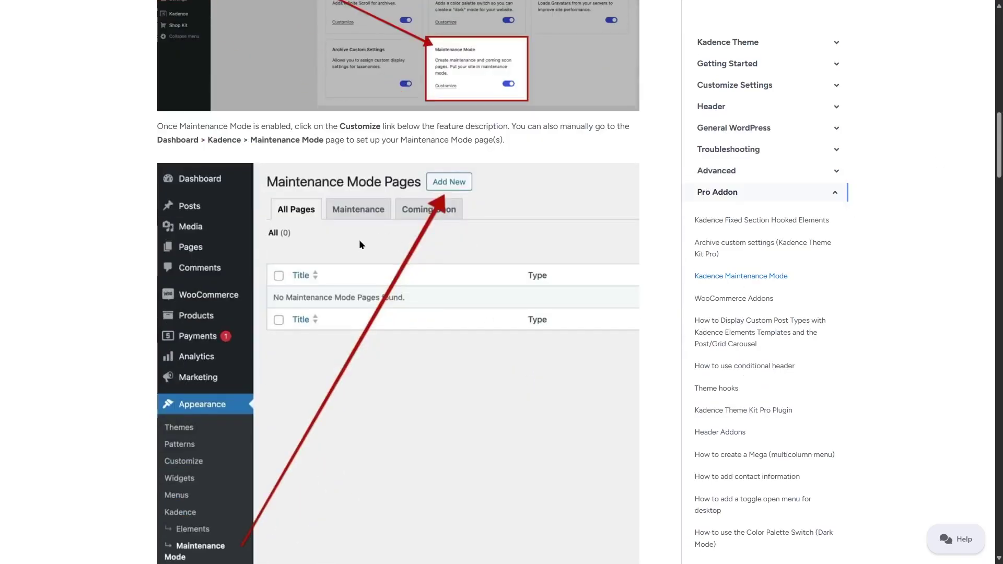
{"action": "scroll", "coordinate": [480, 198], "scroll_direction": "down", "scroll_amount": 7}
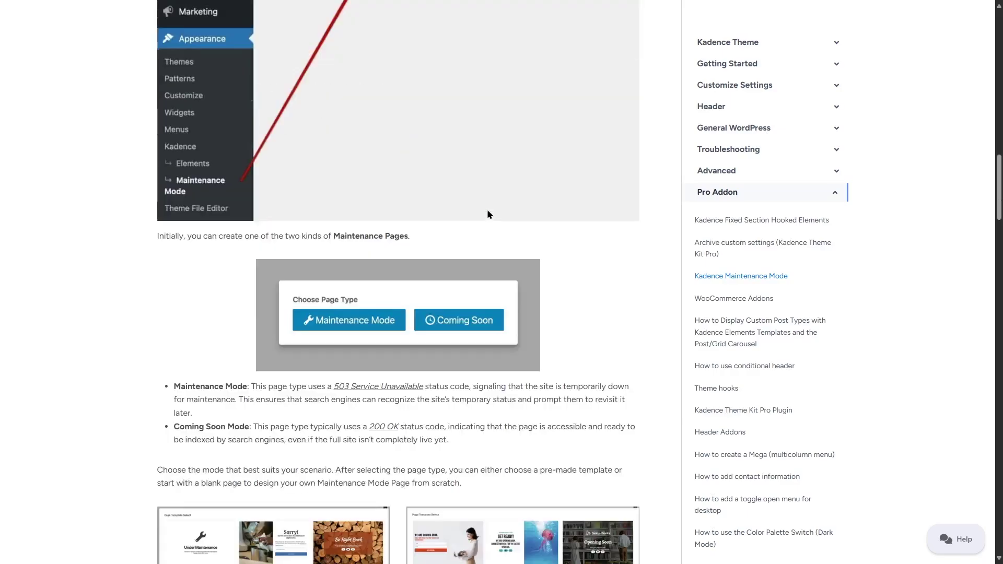
Scroll the Maintenance Mode article down to the page footer
{"action": "scroll", "coordinate": [262, 117], "scroll_direction": "up", "scroll_amount": 4}
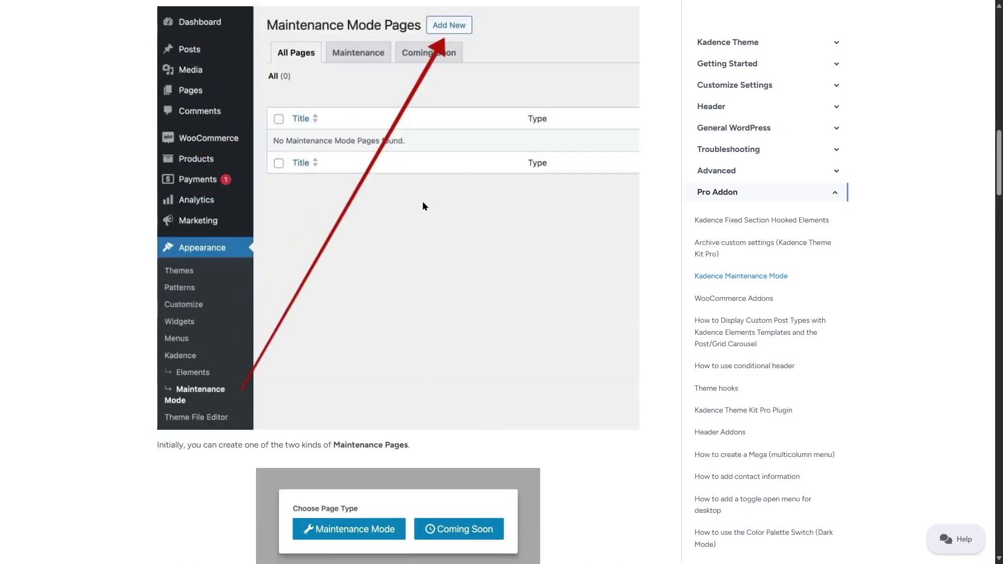
{"action": "scroll", "coordinate": [423, 205], "scroll_direction": "down", "scroll_amount": 2}
{"action": "scroll", "coordinate": [423, 205], "scroll_direction": "down", "scroll_amount": 4}
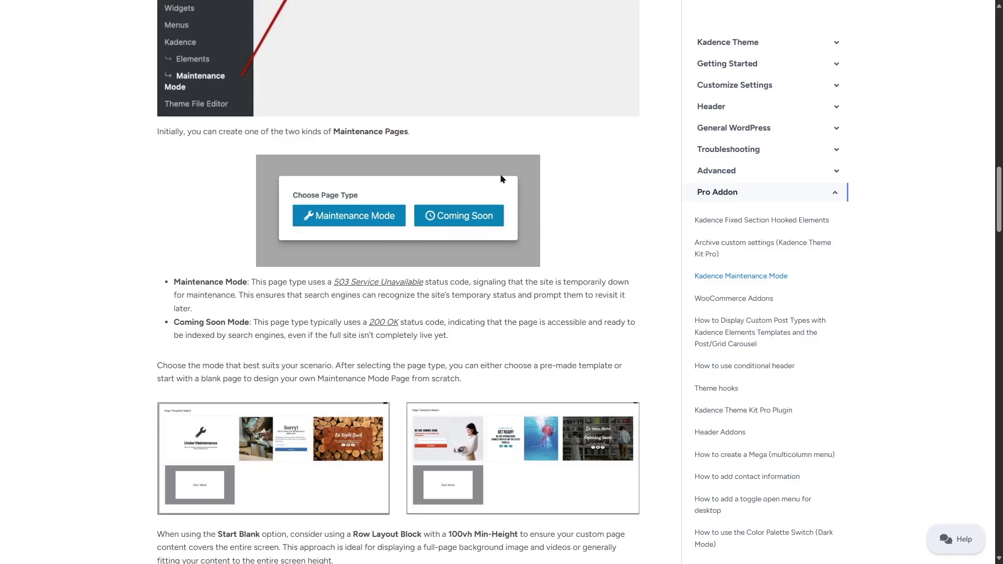
{"action": "scroll", "coordinate": [500, 179], "scroll_direction": "down", "scroll_amount": 2}
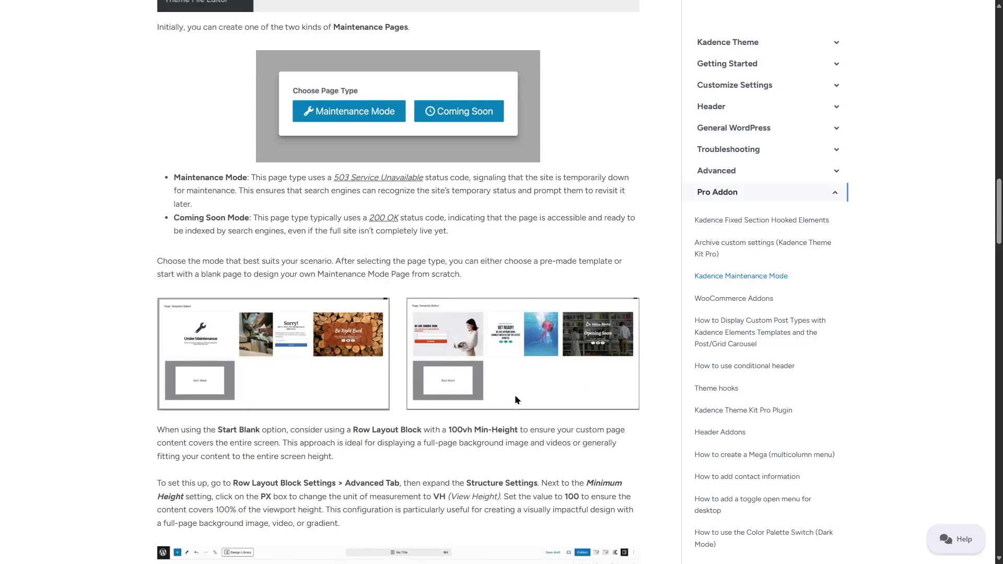
{"action": "scroll", "coordinate": [515, 394], "scroll_direction": "down", "scroll_amount": 4}
{"action": "scroll", "coordinate": [515, 393], "scroll_direction": "down", "scroll_amount": 4}
{"action": "scroll", "coordinate": [515, 394], "scroll_direction": "down", "scroll_amount": 10}
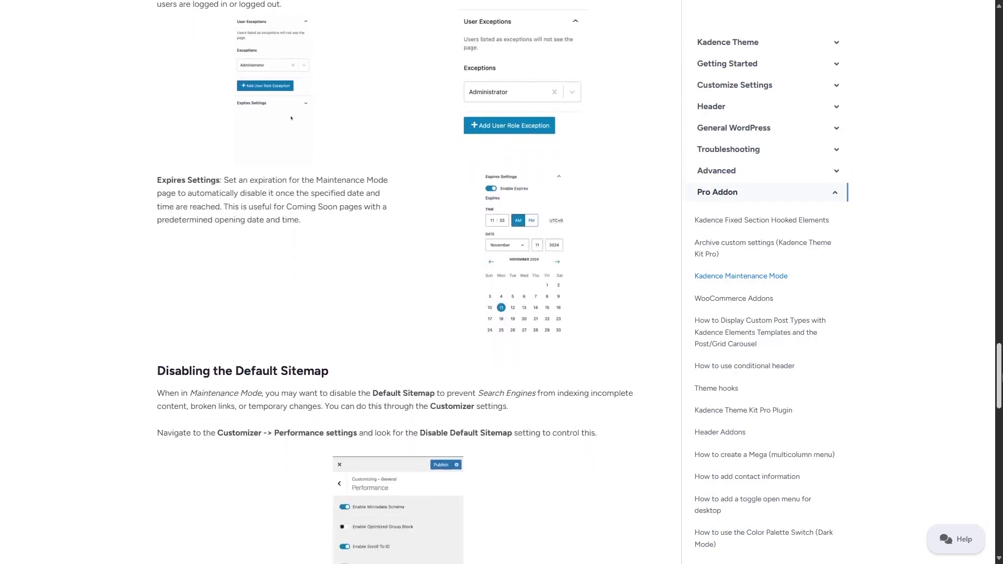
{"action": "scroll", "coordinate": [515, 394], "scroll_direction": "down", "scroll_amount": 3}
{"action": "scroll", "coordinate": [515, 394], "scroll_direction": "down", "scroll_amount": 2}
{"action": "scroll", "coordinate": [515, 394], "scroll_direction": "down", "scroll_amount": 2}
{"action": "scroll", "coordinate": [515, 394], "scroll_direction": "down", "scroll_amount": 2}
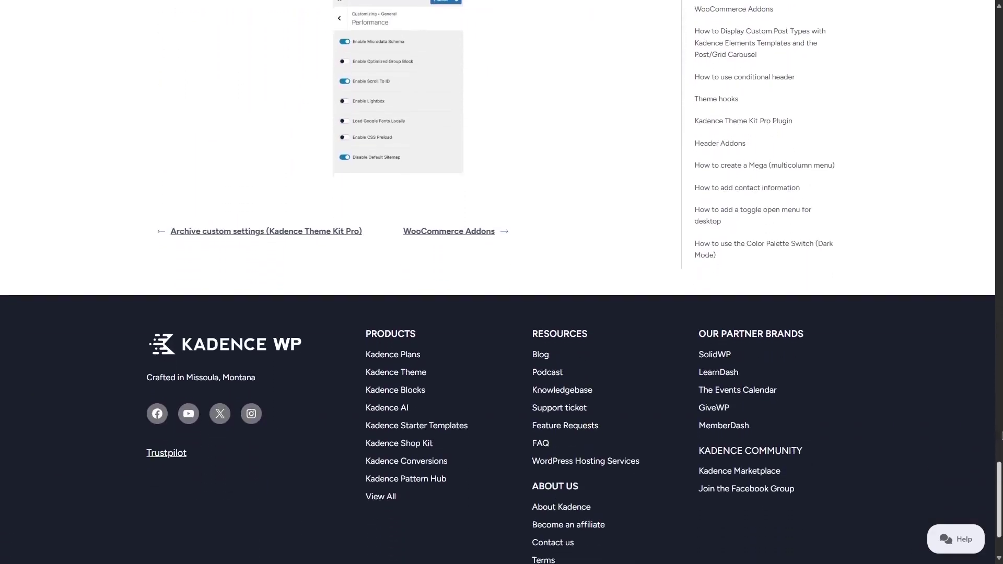
{"action": "scroll", "coordinate": [501, 282], "scroll_direction": "down", "scroll_amount": 1}
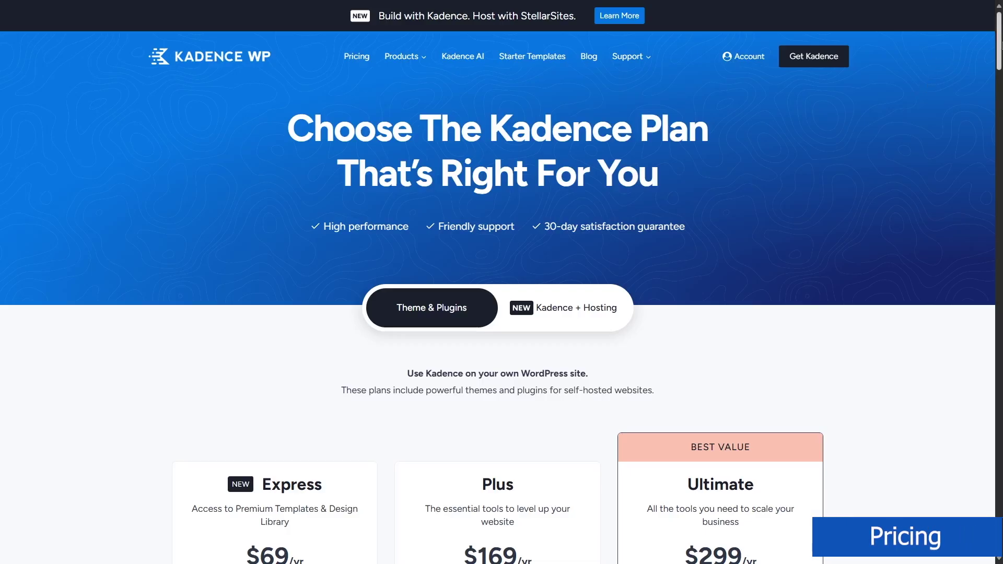
Preview the Kadence + Hosting plans, then return to the Express, Plus and Ultimate plan cards
{"action": "scroll", "coordinate": [501, 282], "scroll_direction": "down", "scroll_amount": 3}
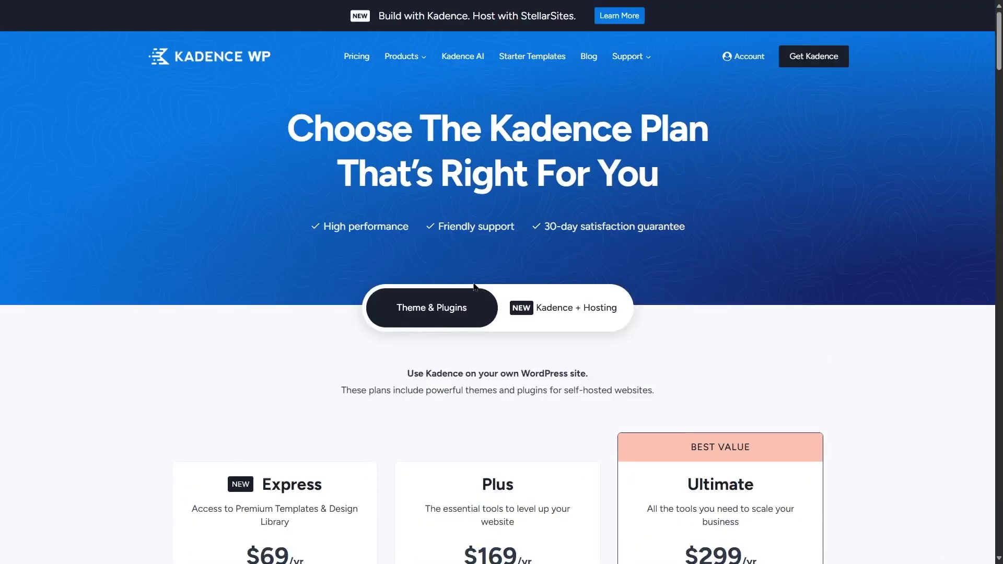
{"action": "left_click", "coordinate": [569, 315]}
{"action": "left_click", "coordinate": [426, 309]}
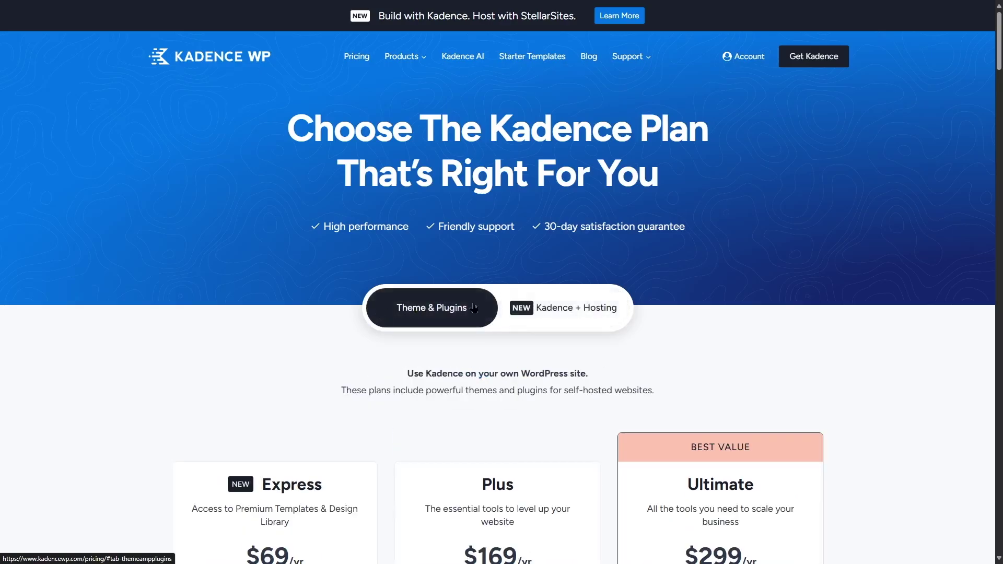
{"action": "scroll", "coordinate": [648, 298], "scroll_direction": "down", "scroll_amount": 6}
{"action": "scroll", "coordinate": [644, 264], "scroll_direction": "up", "scroll_amount": 4}
{"action": "scroll", "coordinate": [598, 253], "scroll_direction": "down", "scroll_amount": 6}
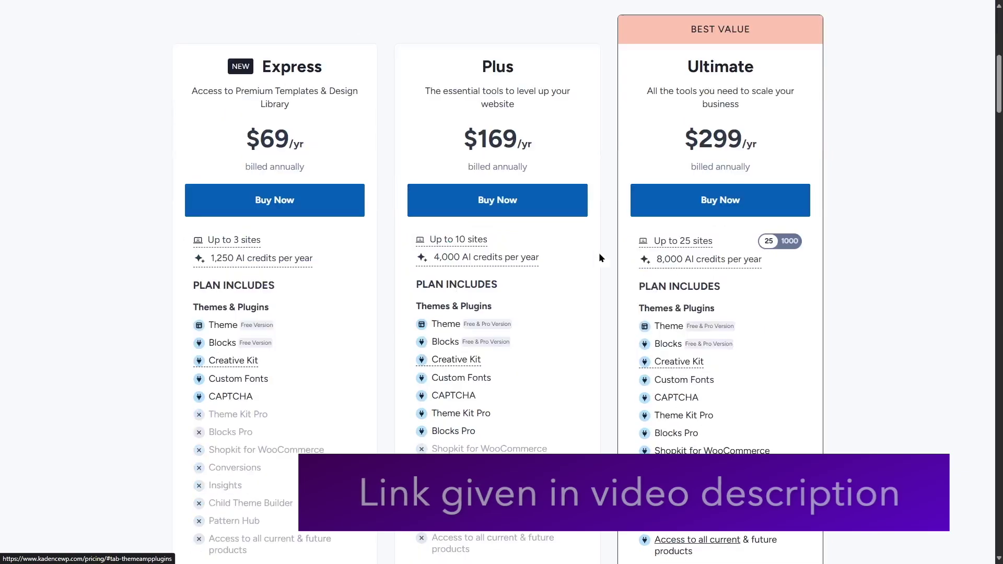
{"action": "scroll", "coordinate": [598, 253], "scroll_direction": "up", "scroll_amount": 2}
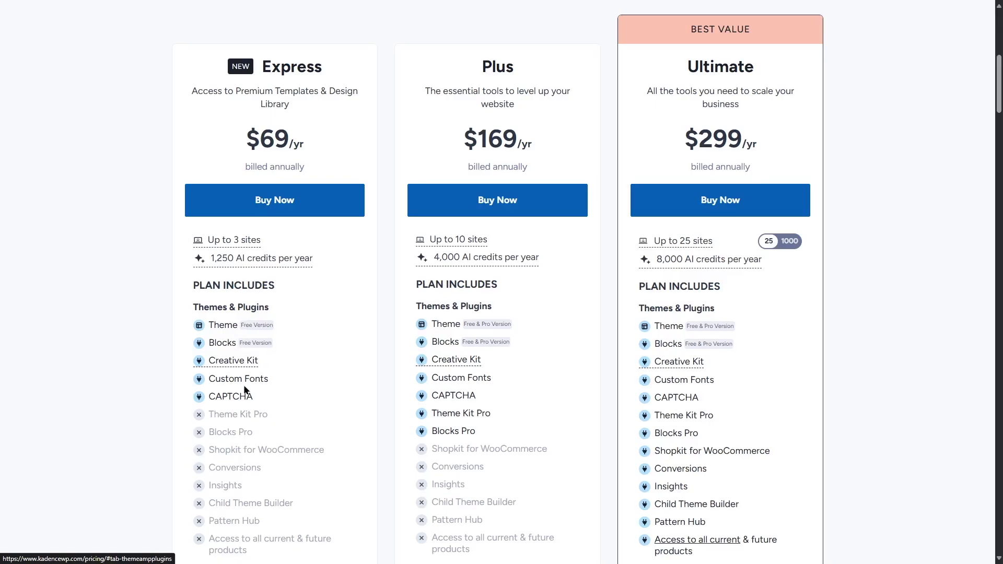
{"action": "scroll", "coordinate": [223, 399], "scroll_direction": "down", "scroll_amount": 2}
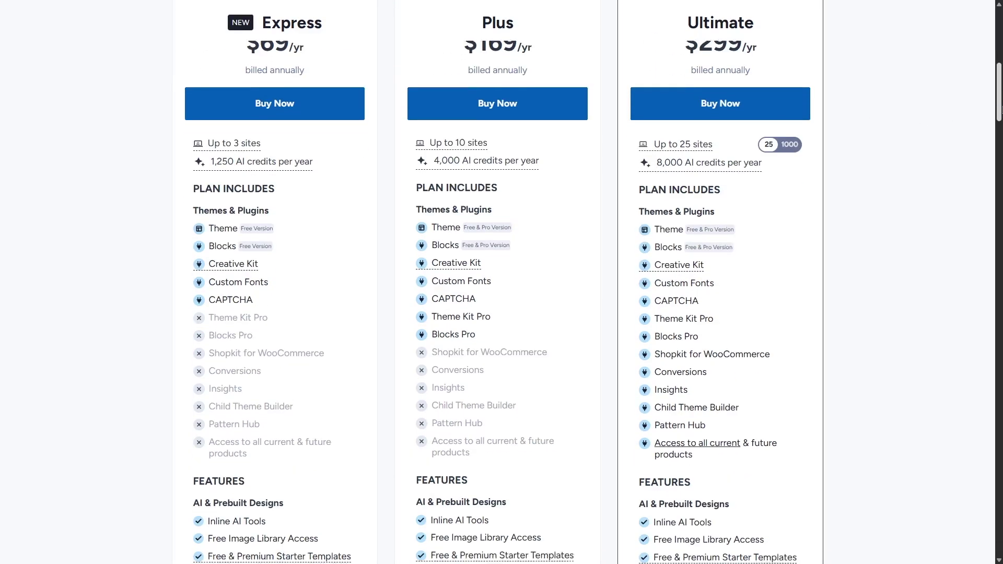
{"action": "scroll", "coordinate": [222, 398], "scroll_direction": "down", "scroll_amount": 3}
{"action": "scroll", "coordinate": [223, 399], "scroll_direction": "down", "scroll_amount": 2}
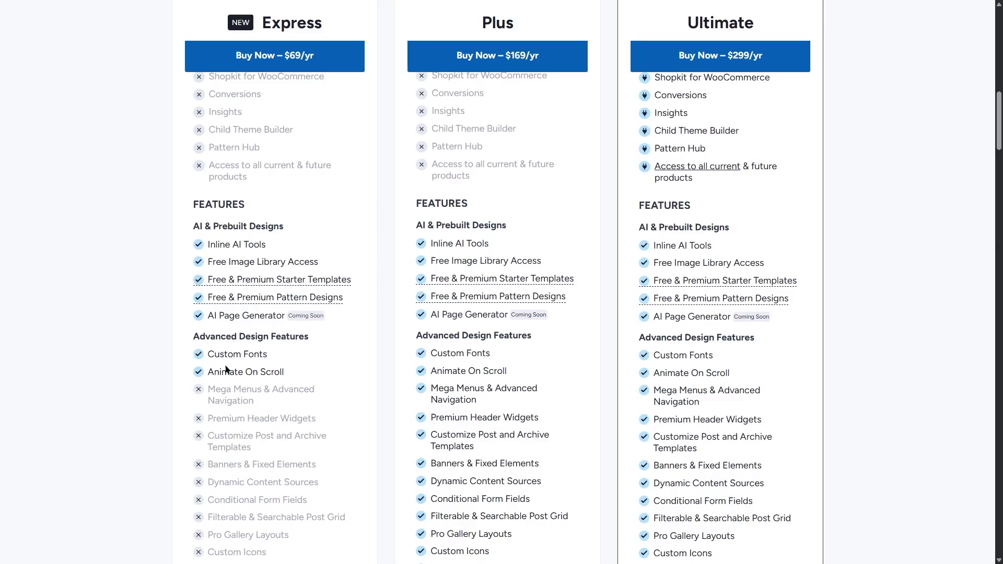
{"action": "scroll", "coordinate": [255, 370], "scroll_direction": "down", "scroll_amount": 2}
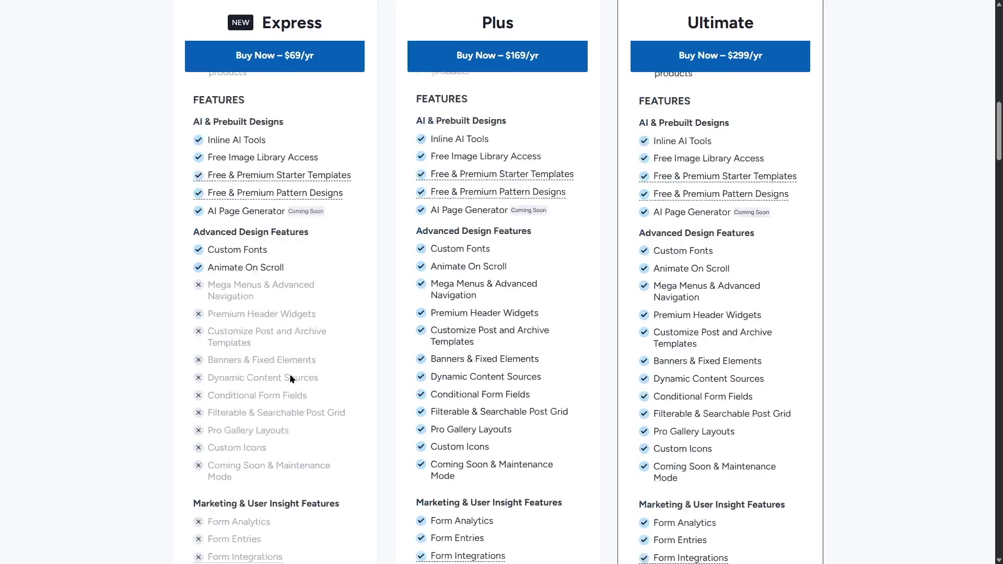
{"action": "scroll", "coordinate": [289, 374], "scroll_direction": "down", "scroll_amount": 3}
{"action": "scroll", "coordinate": [287, 369], "scroll_direction": "down", "scroll_amount": 3}
{"action": "scroll", "coordinate": [276, 348], "scroll_direction": "down", "scroll_amount": 5}
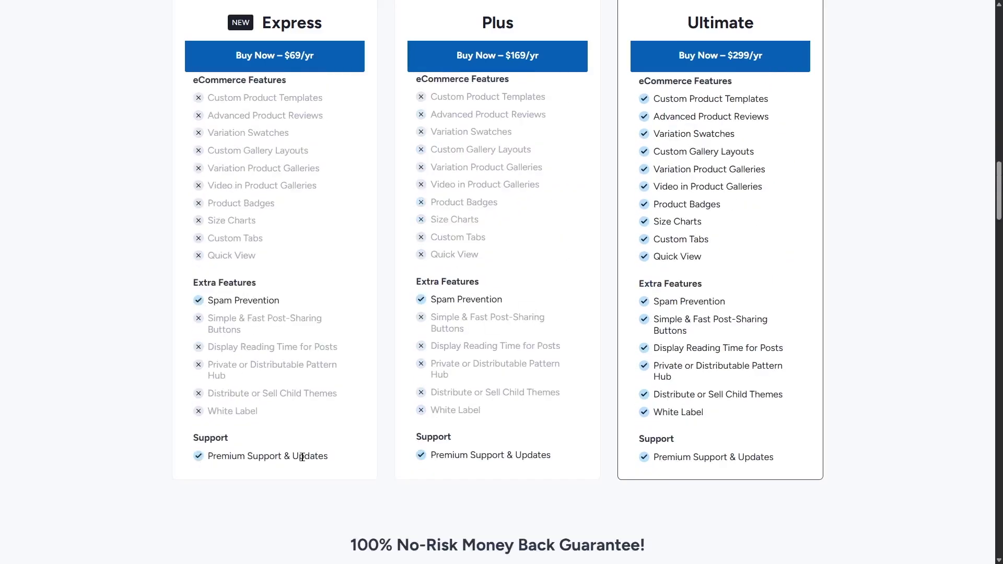
{"action": "scroll", "coordinate": [230, 400], "scroll_direction": "up", "scroll_amount": 10}
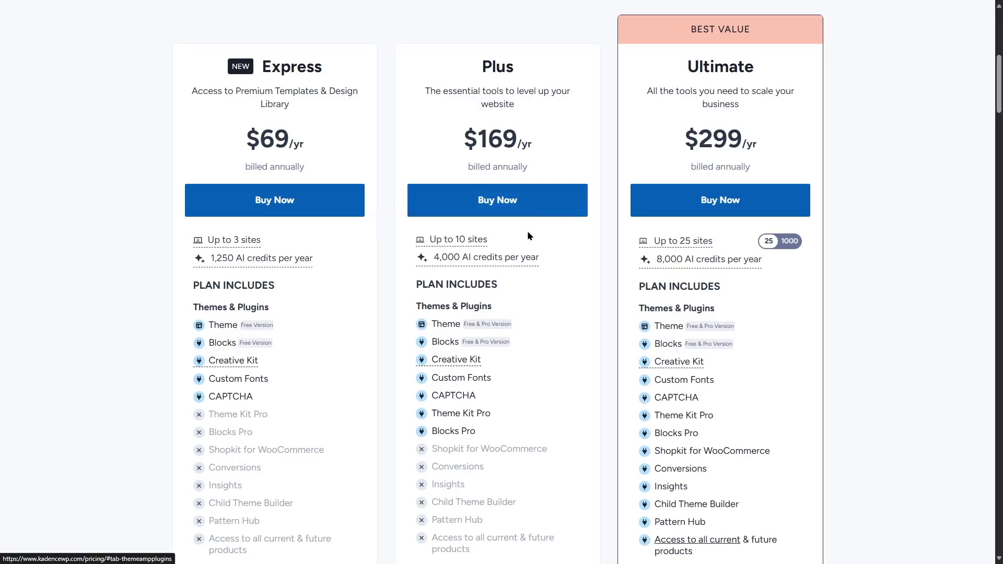
{"action": "mouse_move", "coordinate": [486, 257]}
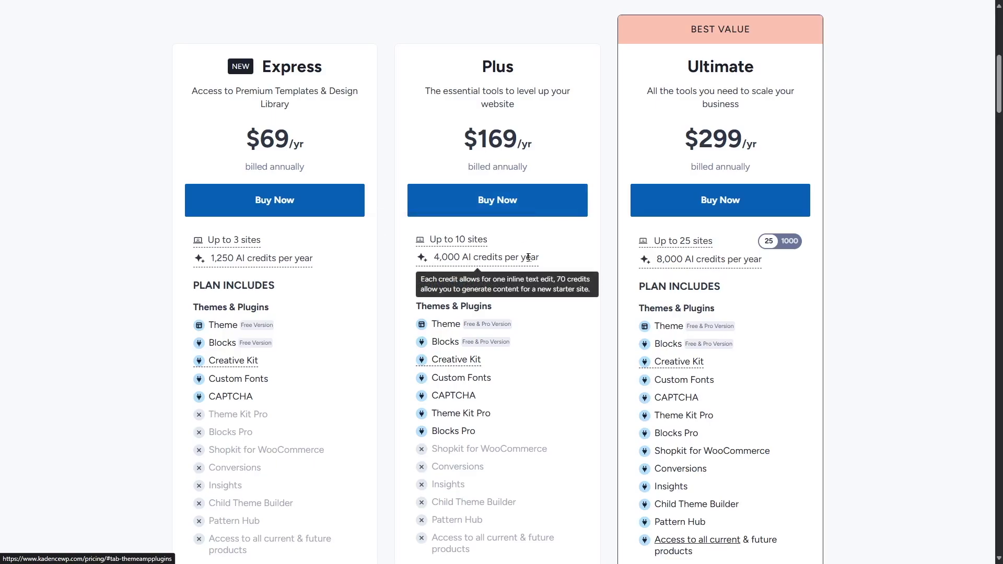
Switch the Ultimate plan card to the 1000-site tier at $399 per year
{"action": "scroll", "coordinate": [528, 257], "scroll_direction": "down", "scroll_amount": 1}
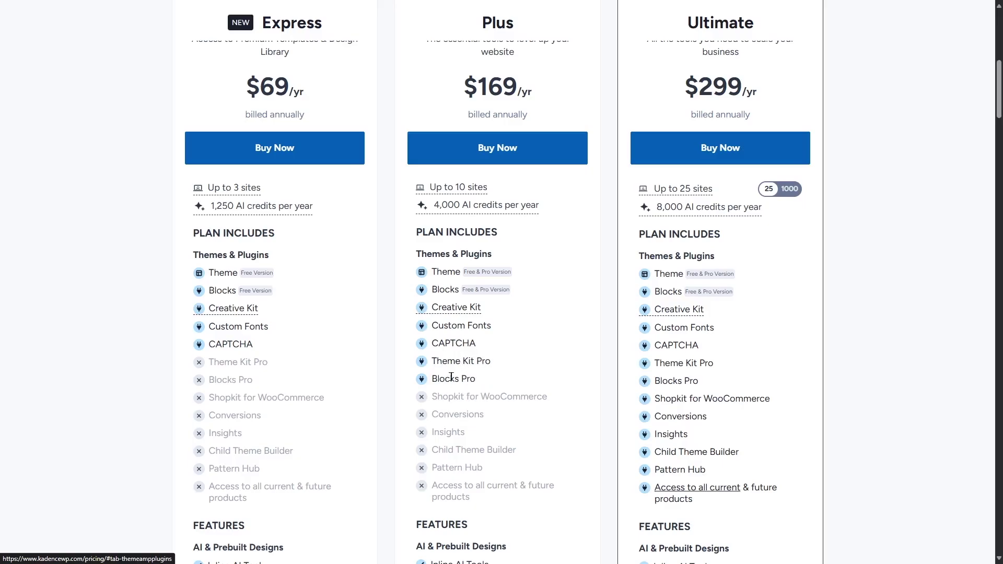
{"action": "scroll", "coordinate": [452, 377], "scroll_direction": "up", "scroll_amount": 2}
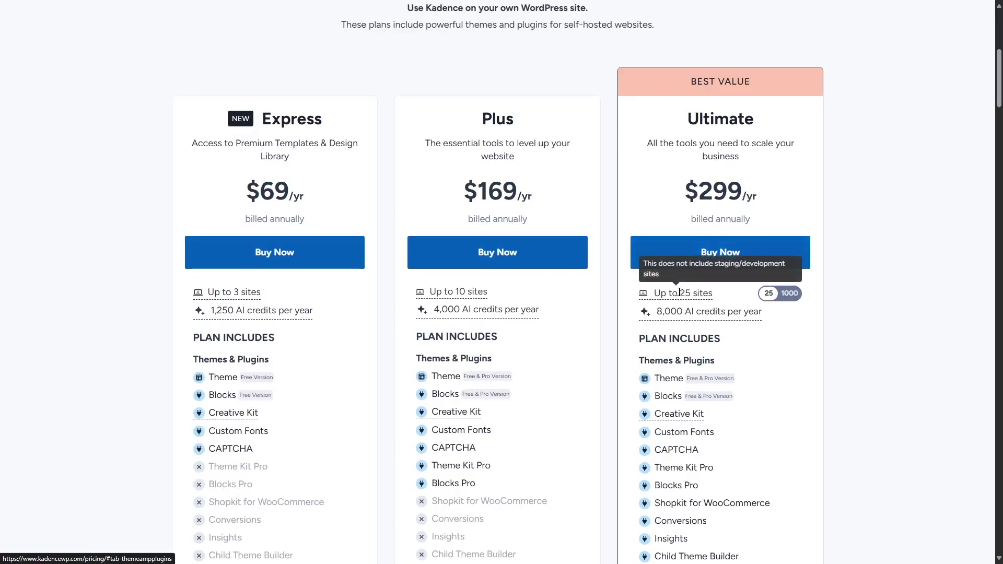
{"action": "mouse_move", "coordinate": [707, 207]}
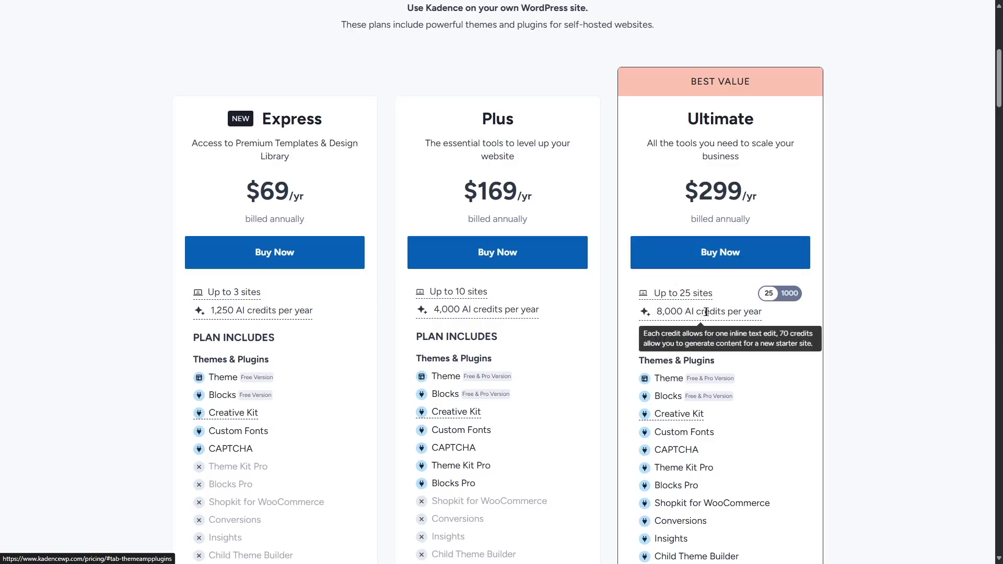
{"action": "left_click", "coordinate": [786, 295]}
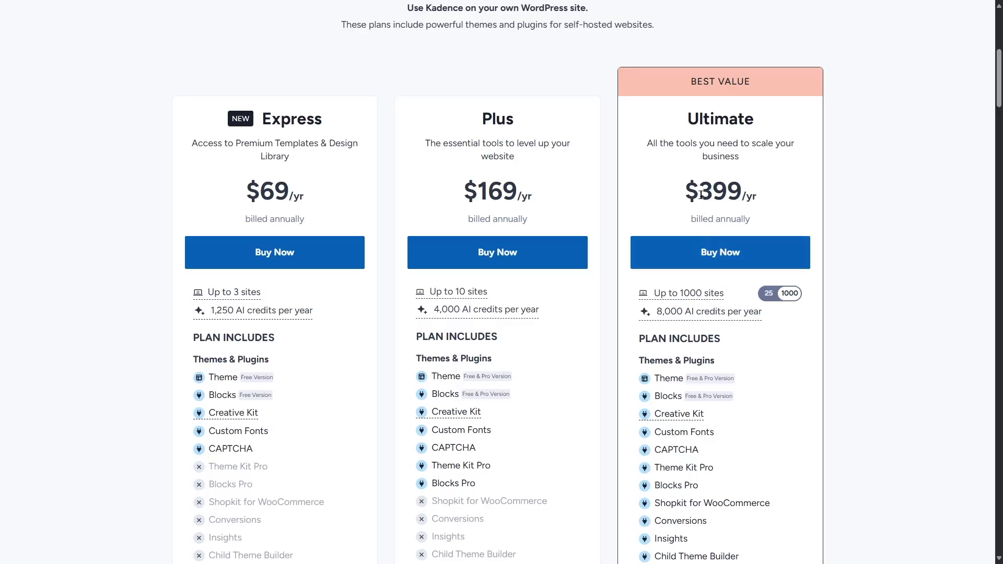
Scroll through the plan feature lists down to the Compare Plans & Features site limits
{"action": "scroll", "coordinate": [729, 306], "scroll_direction": "down", "scroll_amount": 2}
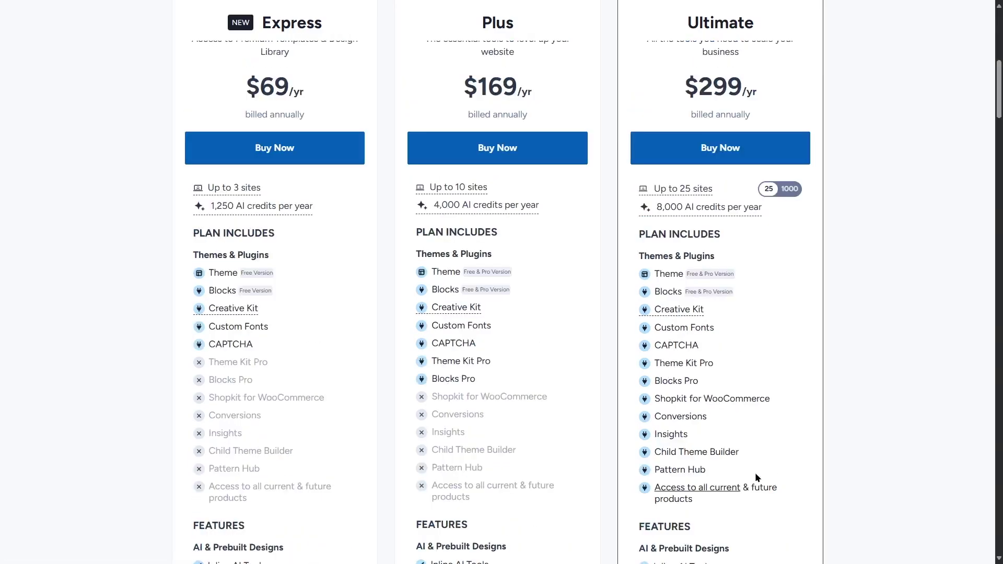
{"action": "scroll", "coordinate": [727, 461], "scroll_direction": "down", "scroll_amount": 3}
{"action": "scroll", "coordinate": [727, 465], "scroll_direction": "down", "scroll_amount": 3}
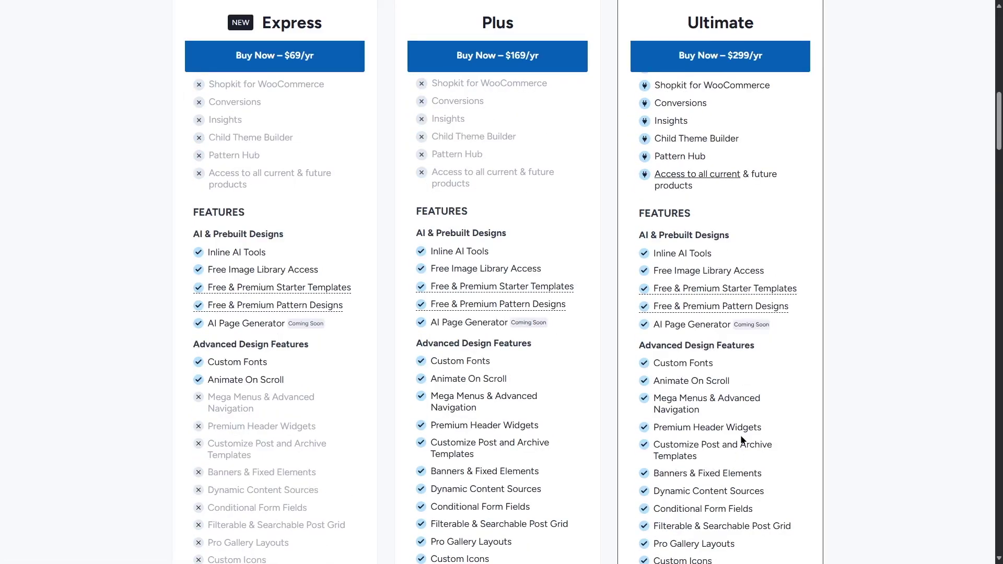
{"action": "scroll", "coordinate": [573, 134], "scroll_direction": "down", "scroll_amount": 3}
{"action": "scroll", "coordinate": [717, 187], "scroll_direction": "down", "scroll_amount": 4}
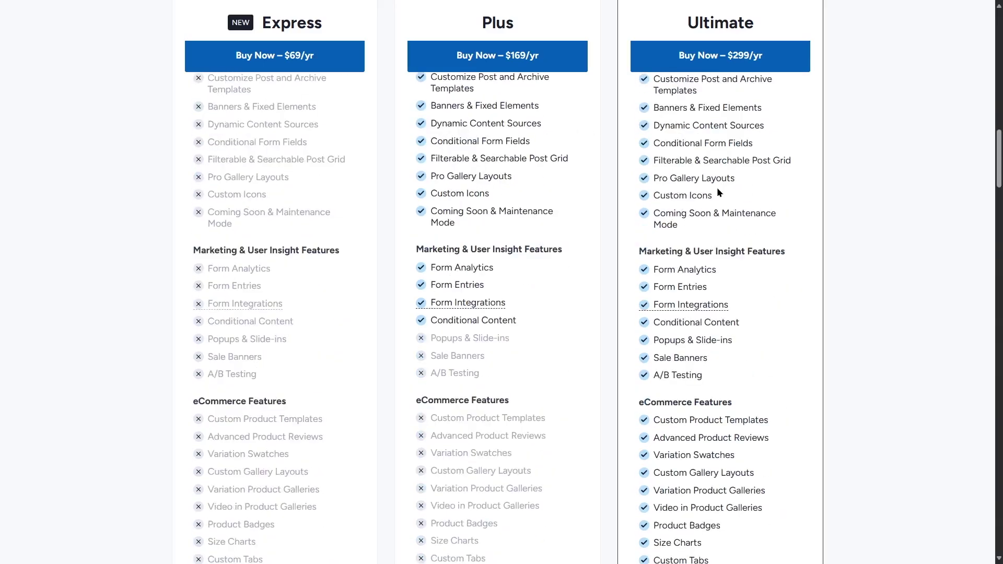
{"action": "scroll", "coordinate": [716, 191], "scroll_direction": "down", "scroll_amount": 7}
{"action": "scroll", "coordinate": [670, 352], "scroll_direction": "up", "scroll_amount": 7}
{"action": "scroll", "coordinate": [575, 308], "scroll_direction": "up", "scroll_amount": 8}
{"action": "scroll", "coordinate": [719, 141], "scroll_direction": "up", "scroll_amount": 3}
{"action": "scroll", "coordinate": [717, 140], "scroll_direction": "down", "scroll_amount": 7}
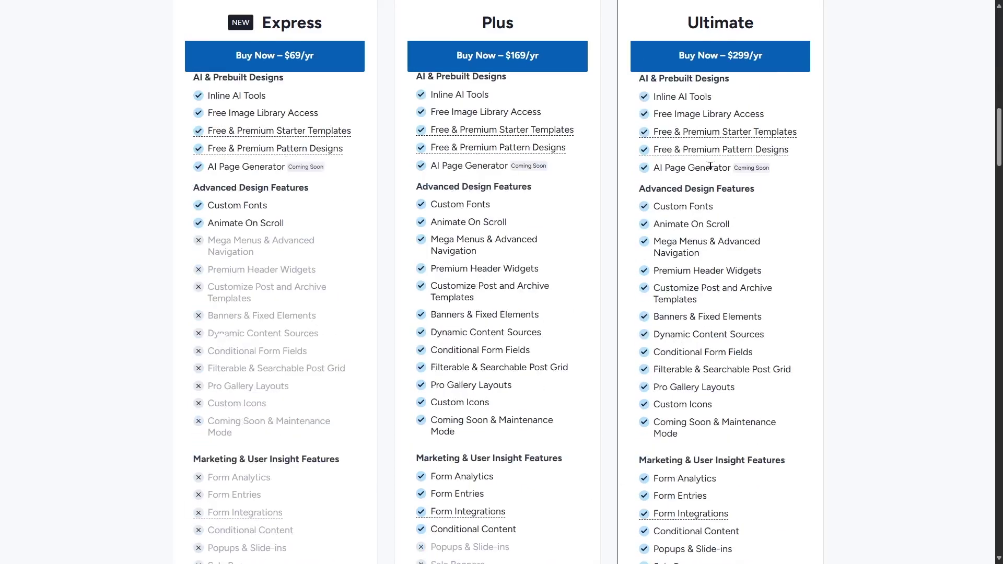
{"action": "scroll", "coordinate": [730, 503], "scroll_direction": "down", "scroll_amount": 1}
{"action": "scroll", "coordinate": [734, 503], "scroll_direction": "down", "scroll_amount": 1}
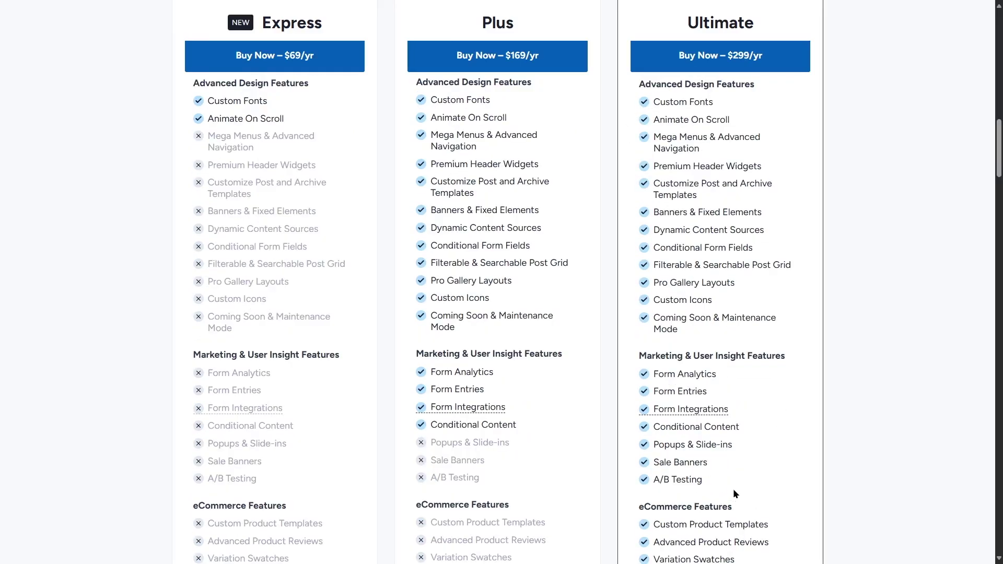
{"action": "left_click_drag", "start_coordinate": [998, 151], "coordinate": [997, 262]}
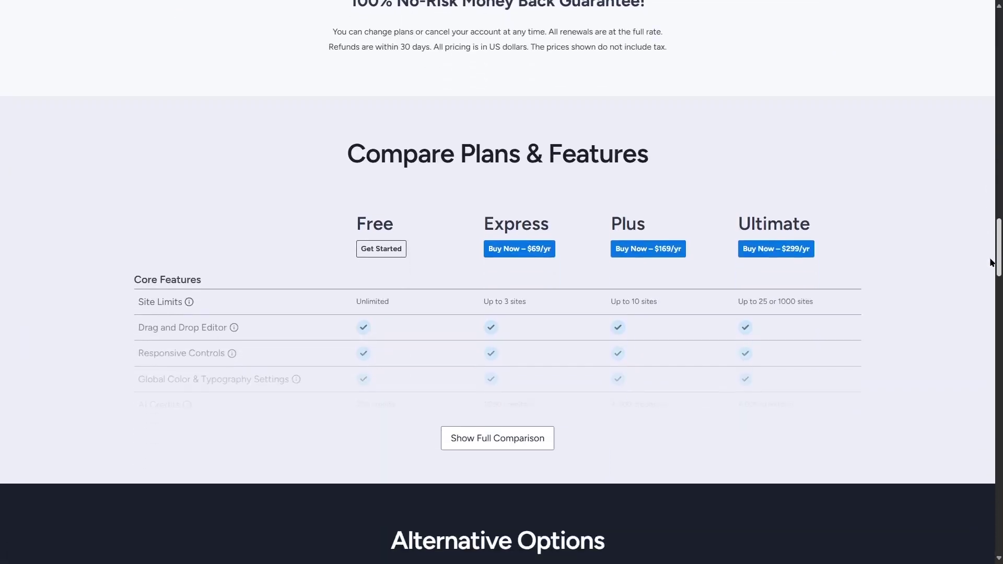
Show the full comparison table and scroll to the Ultimate-only eCommerce features
{"action": "left_click", "coordinate": [463, 430]}
{"action": "mouse_move", "coordinate": [999, 176]}
{"action": "left_mouse_down"}
{"action": "mouse_move", "coordinate": [999, 152]}
{"action": "mouse_move", "coordinate": [1000, 183]}
{"action": "left_mouse_up"}
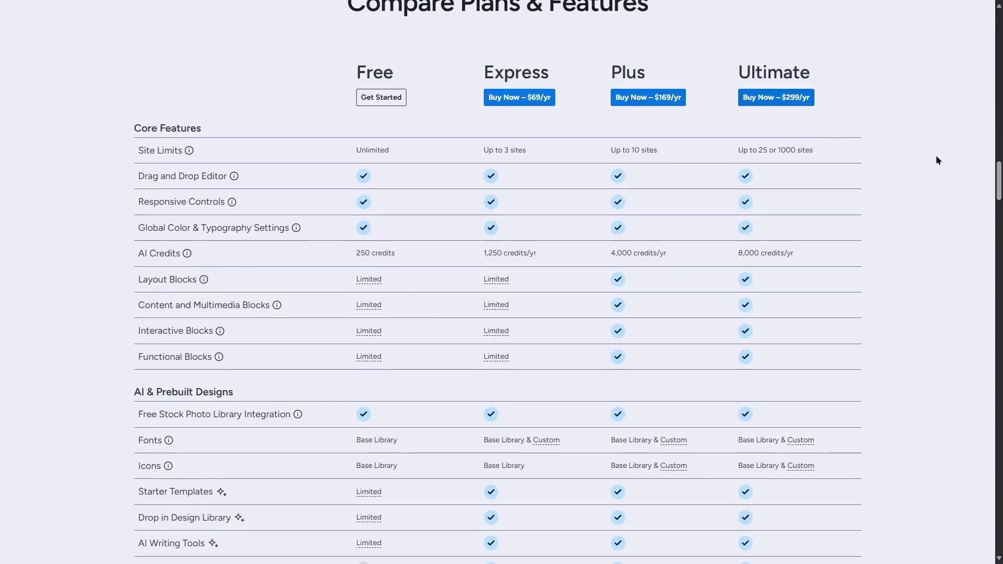
{"action": "scroll", "coordinate": [990, 229], "scroll_direction": "down", "scroll_amount": 10}
{"action": "scroll", "coordinate": [991, 230], "scroll_direction": "down", "scroll_amount": 2}
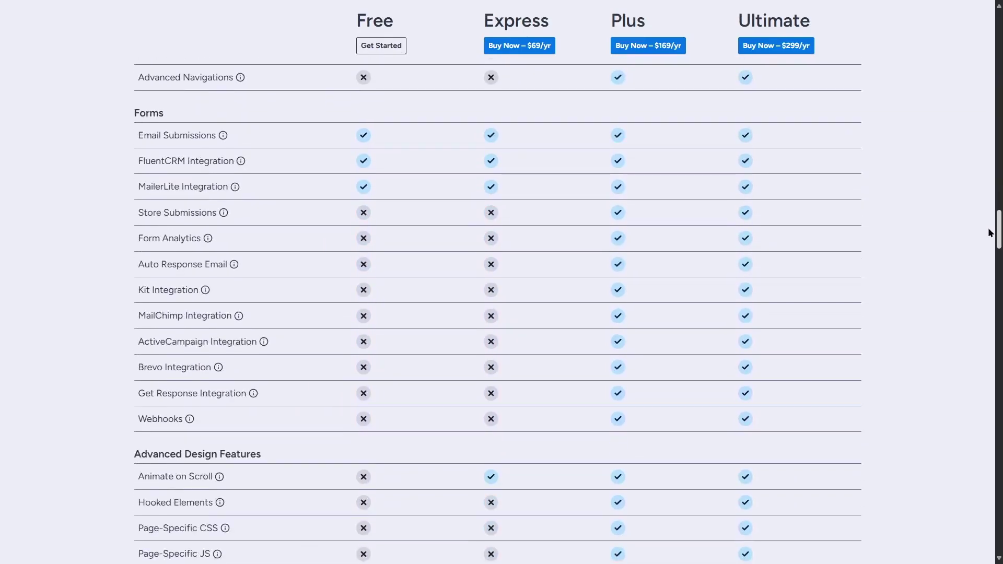
{"action": "scroll", "coordinate": [985, 246], "scroll_direction": "down", "scroll_amount": 5}
{"action": "scroll", "coordinate": [983, 252], "scroll_direction": "down", "scroll_amount": 2}
{"action": "scroll", "coordinate": [983, 259], "scroll_direction": "down", "scroll_amount": 3}
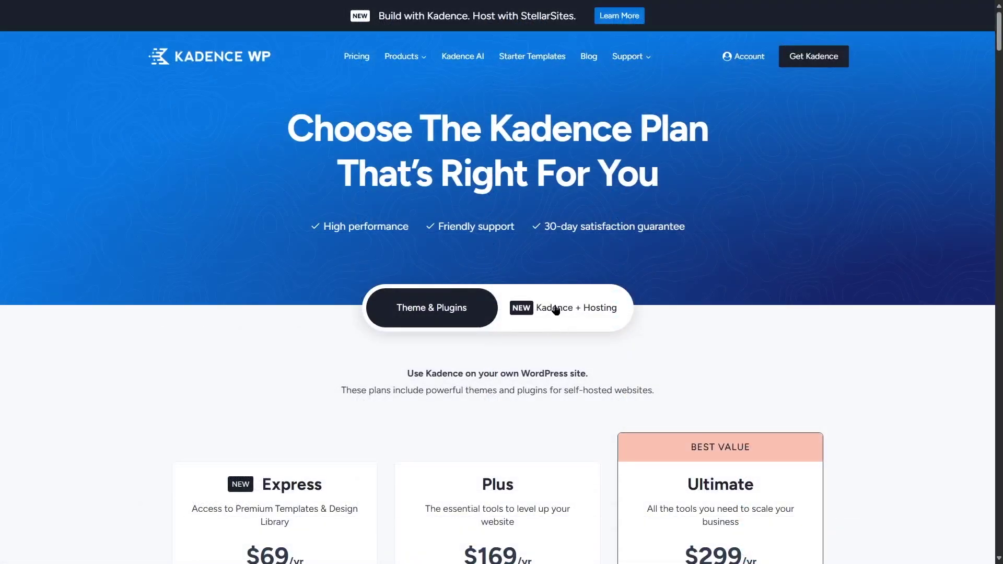
Review the $15–$55/mo Kadence + Hosting tiers, then return to the Theme & Plugins plans
{"action": "left_click", "coordinate": [556, 309]}
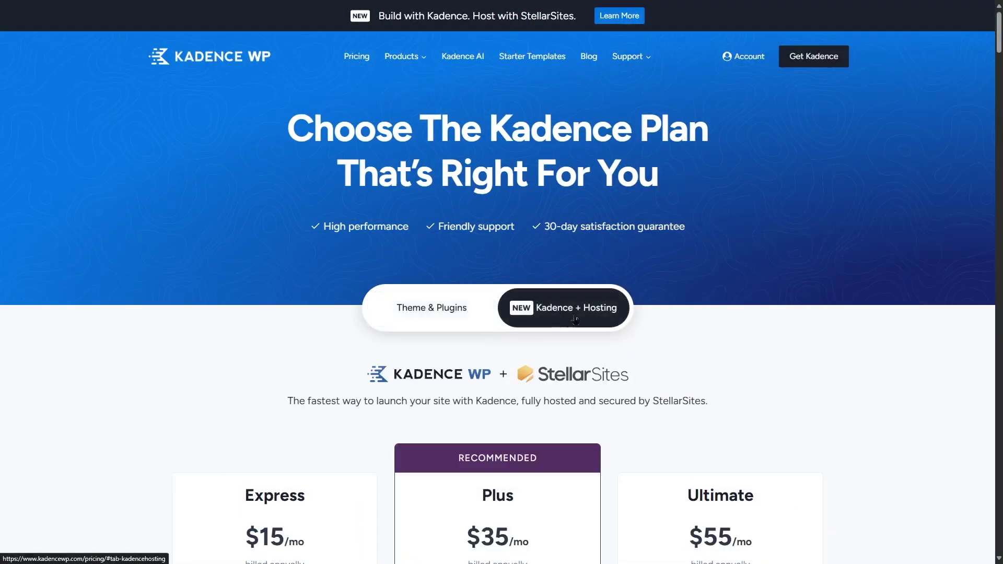
{"action": "scroll", "coordinate": [591, 275], "scroll_direction": "down", "scroll_amount": 5}
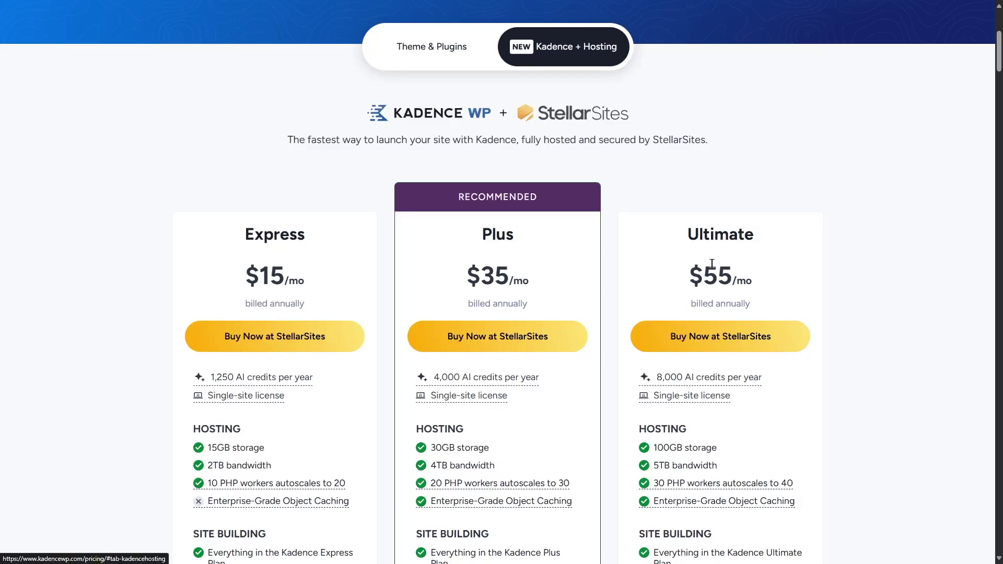
{"action": "scroll", "coordinate": [618, 231], "scroll_direction": "up", "scroll_amount": 5}
{"action": "scroll", "coordinate": [788, 225], "scroll_direction": "down", "scroll_amount": 4}
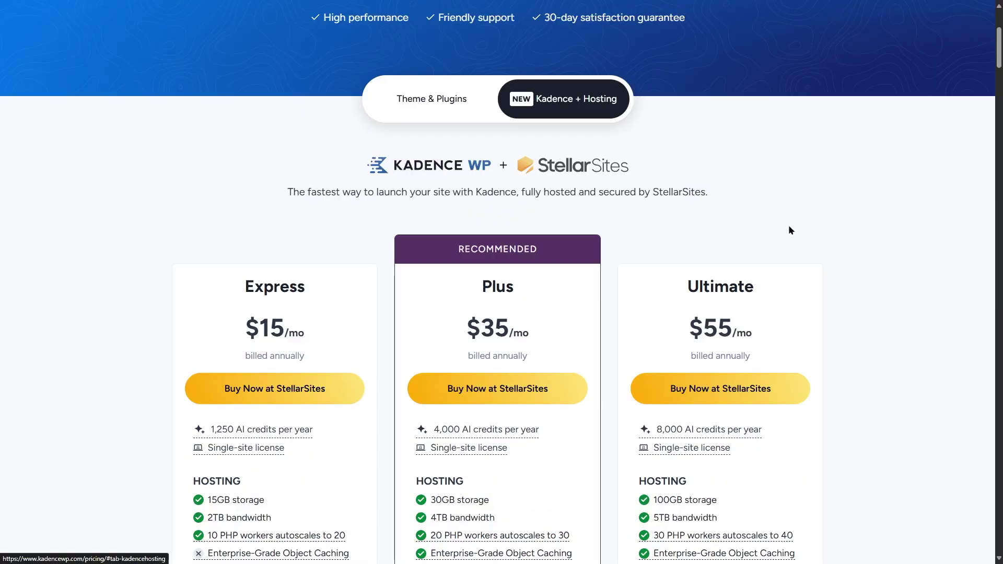
{"action": "scroll", "coordinate": [351, 150], "scroll_direction": "down", "scroll_amount": 3}
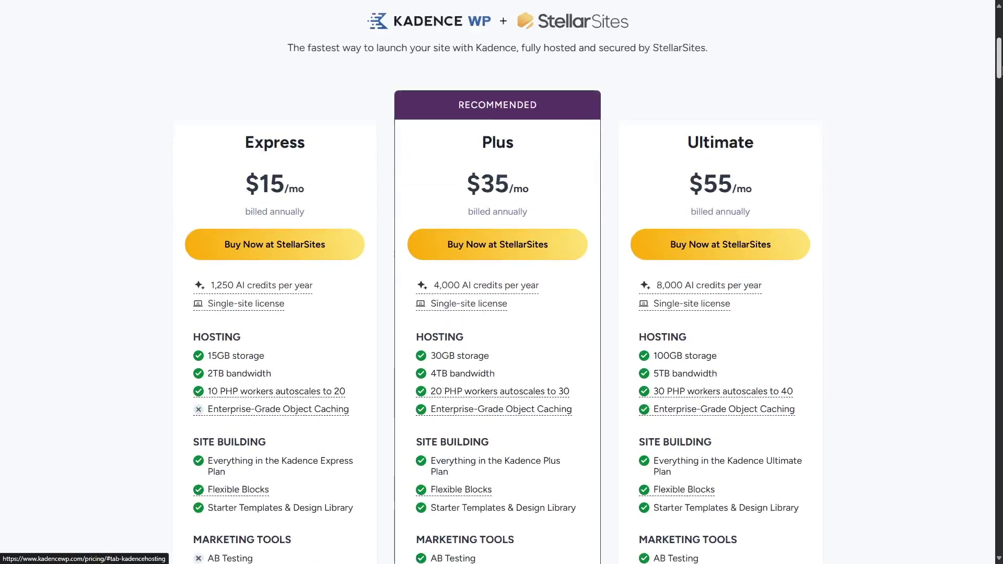
{"action": "scroll", "coordinate": [351, 150], "scroll_direction": "down", "scroll_amount": 2}
{"action": "scroll", "coordinate": [498, 301], "scroll_direction": "down", "scroll_amount": 1}
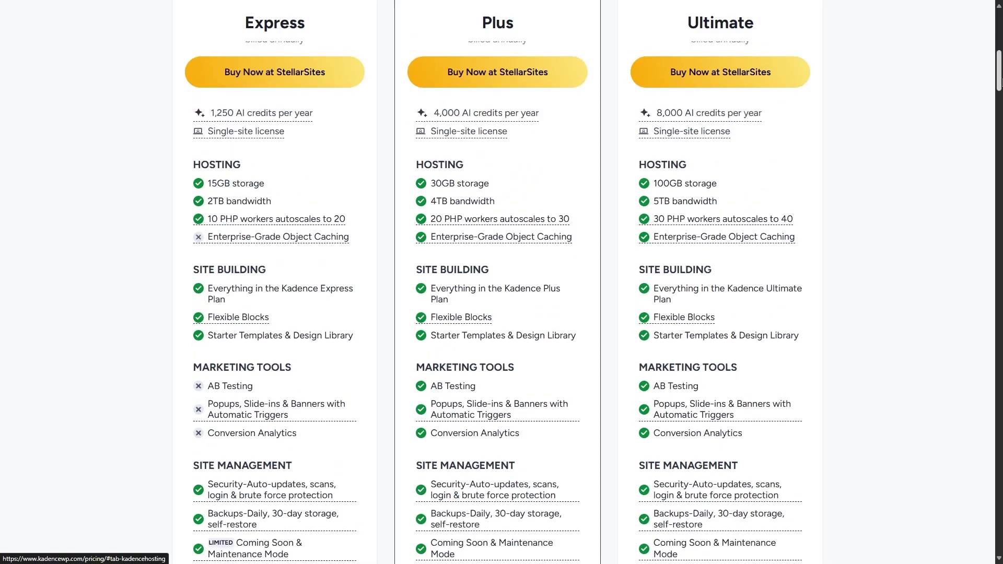
{"action": "scroll", "coordinate": [497, 282], "scroll_direction": "up", "scroll_amount": 5}
{"action": "scroll", "coordinate": [497, 282], "scroll_direction": "up", "scroll_amount": 3}
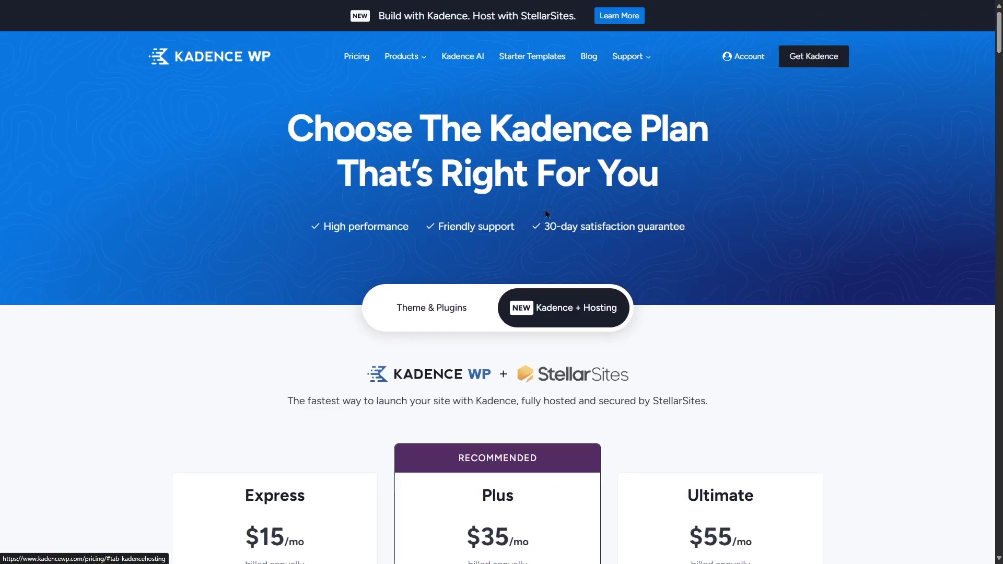
{"action": "left_click", "coordinate": [441, 308]}
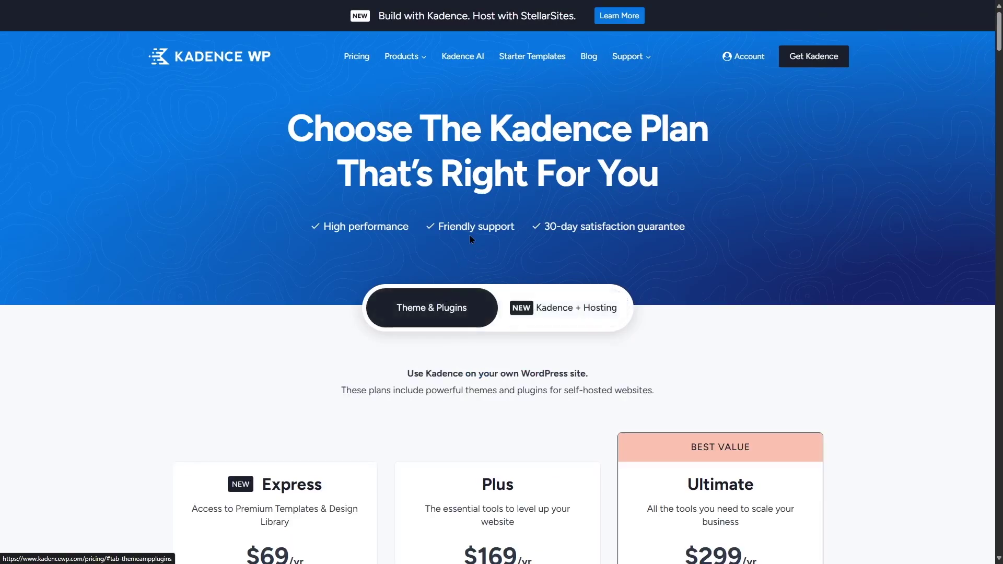